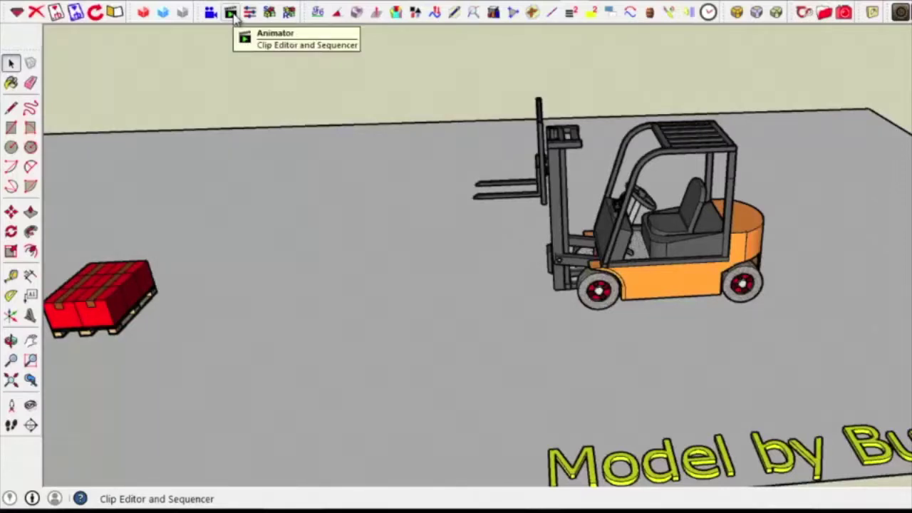
Open the Animator clip editor showing the empty 4.0 s Film_1 clip, zoomed in on the forklift.
{"action": "left_click", "coordinate": [231, 12]}
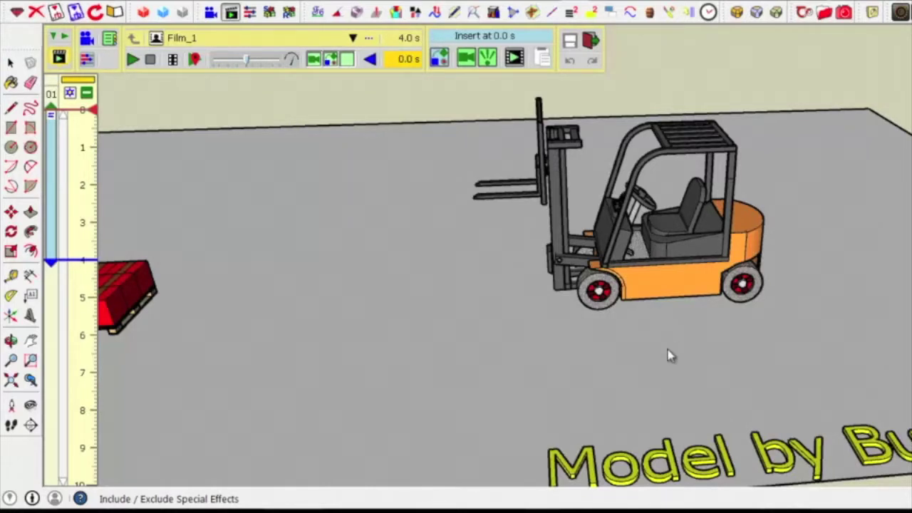
{"action": "scroll", "coordinate": [668, 354], "scroll_direction": "up", "scroll_amount": 1}
{"action": "scroll", "coordinate": [666, 354], "scroll_direction": "up", "scroll_amount": 1}
{"action": "scroll", "coordinate": [664, 354], "scroll_direction": "up", "scroll_amount": 1}
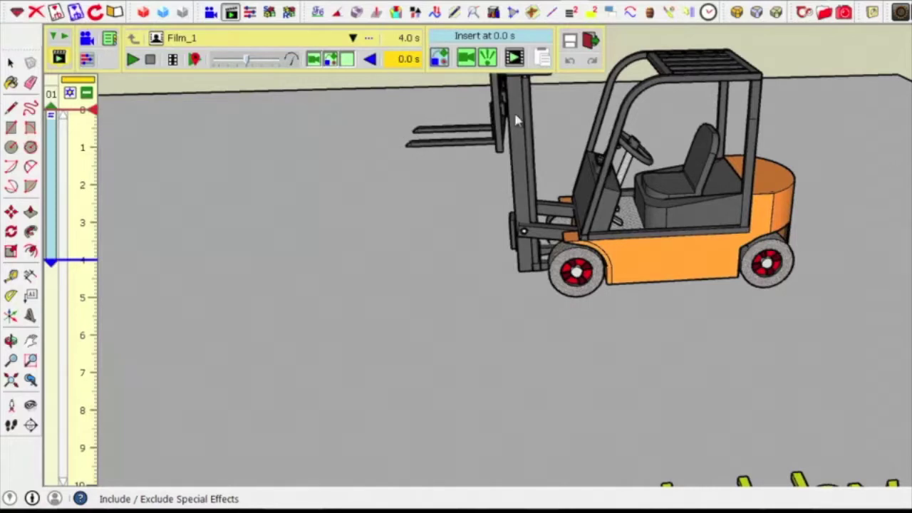
Insert a new 2.0 s movement, Movement_2, and pick the forklift as the object to animate.
{"action": "left_click", "coordinate": [440, 61]}
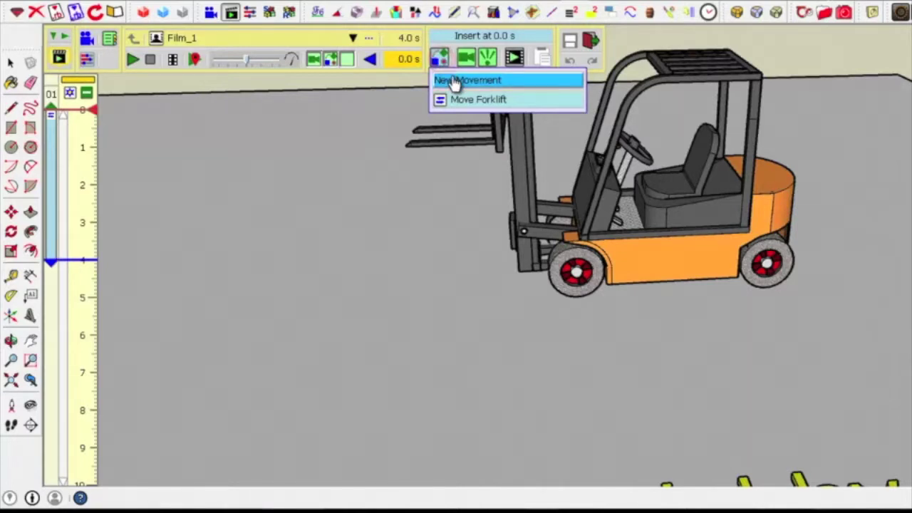
{"action": "left_click", "coordinate": [453, 79]}
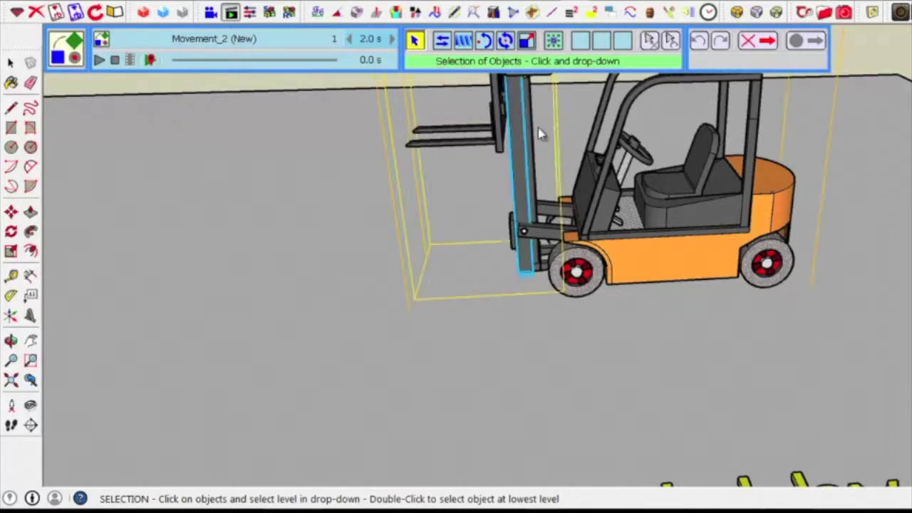
{"action": "left_click", "coordinate": [599, 171]}
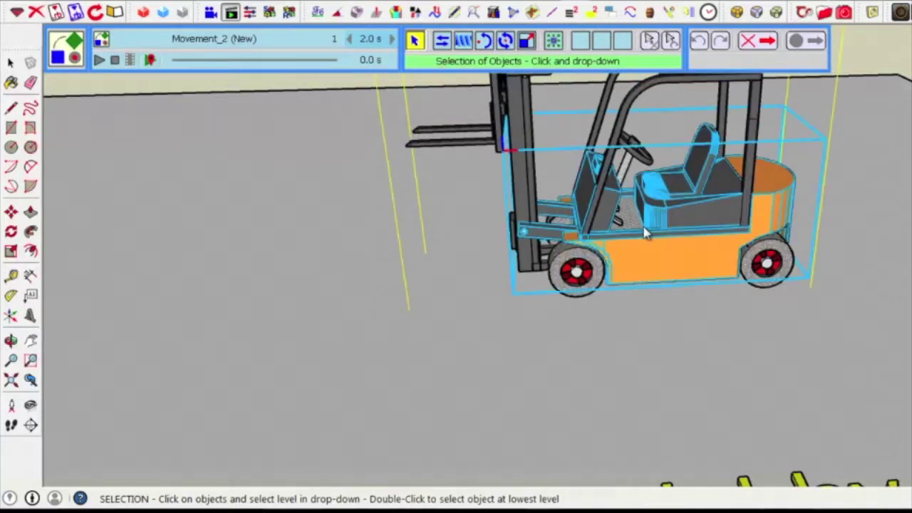
{"action": "scroll", "coordinate": [641, 239], "scroll_direction": "up", "scroll_amount": 1}
{"action": "scroll", "coordinate": [639, 242], "scroll_direction": "up", "scroll_amount": 1}
{"action": "scroll", "coordinate": [639, 243], "scroll_direction": "up", "scroll_amount": 1}
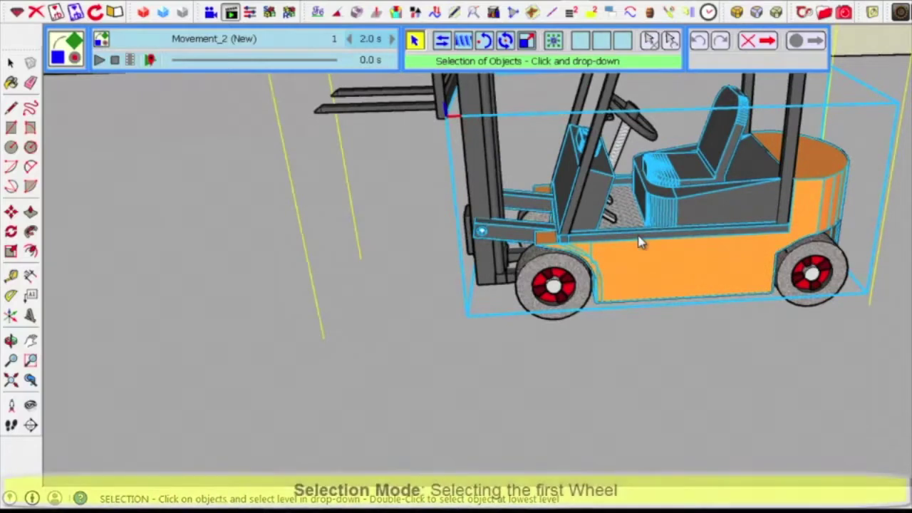
{"action": "scroll", "coordinate": [637, 240], "scroll_direction": "up", "scroll_amount": 2}
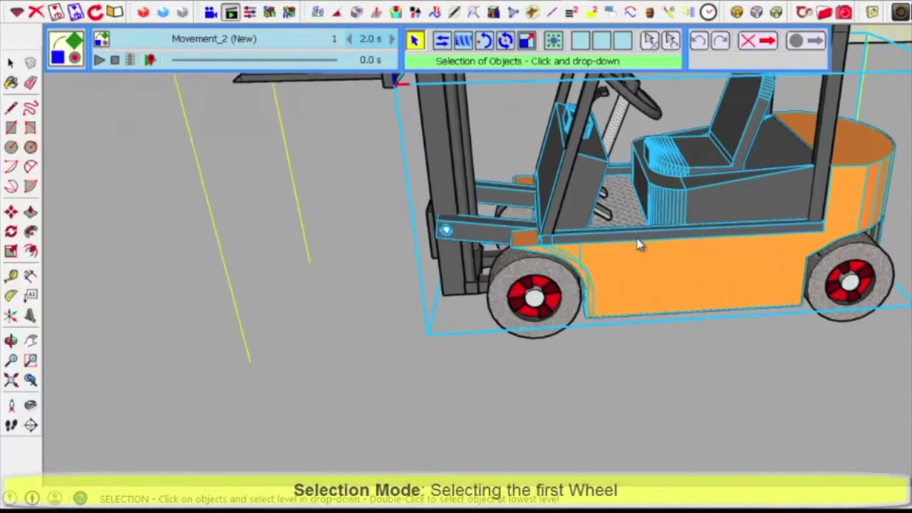
Select the Wheel FL front wheel and the rear wheel individually as the animated parts.
{"action": "double_click", "coordinate": [578, 292]}
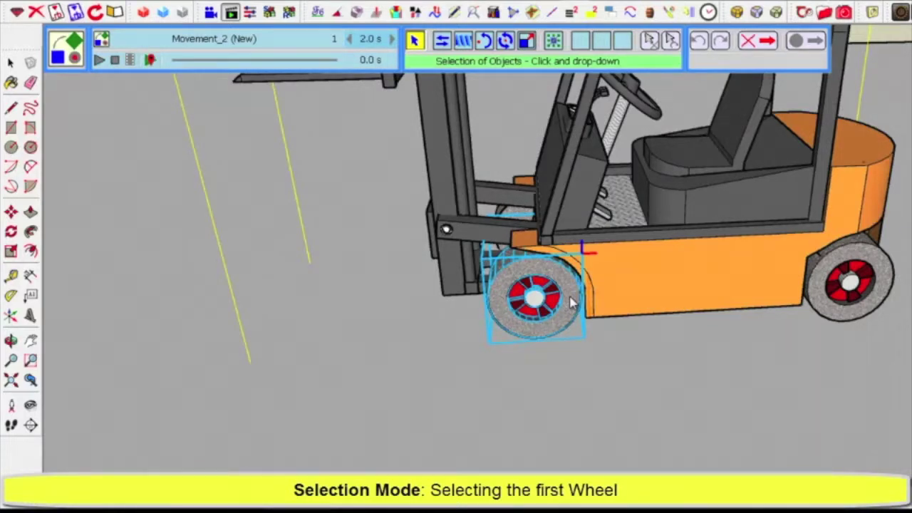
{"action": "left_click", "coordinate": [572, 302]}
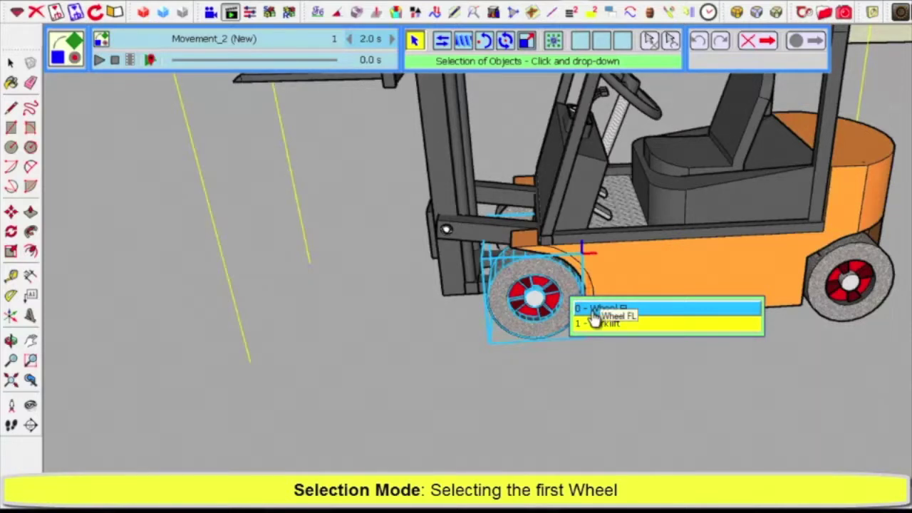
{"action": "left_click", "coordinate": [592, 310]}
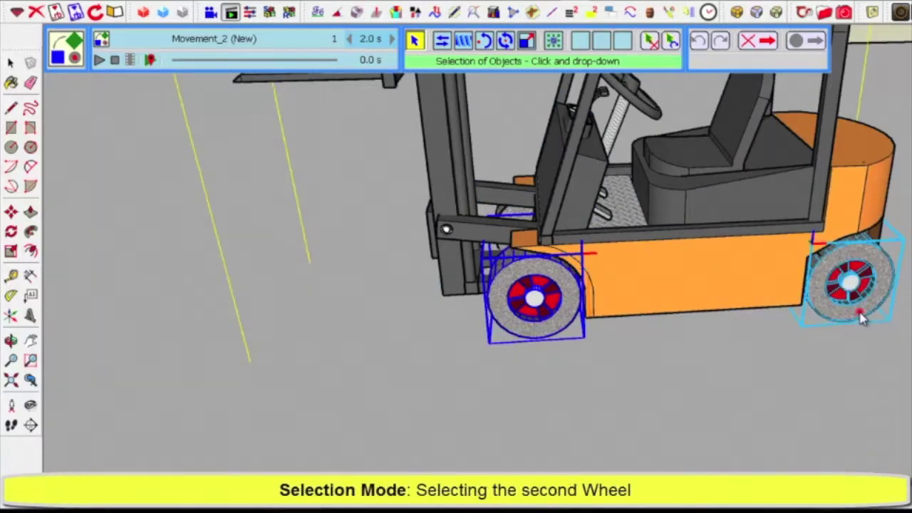
{"action": "left_click", "coordinate": [861, 319]}
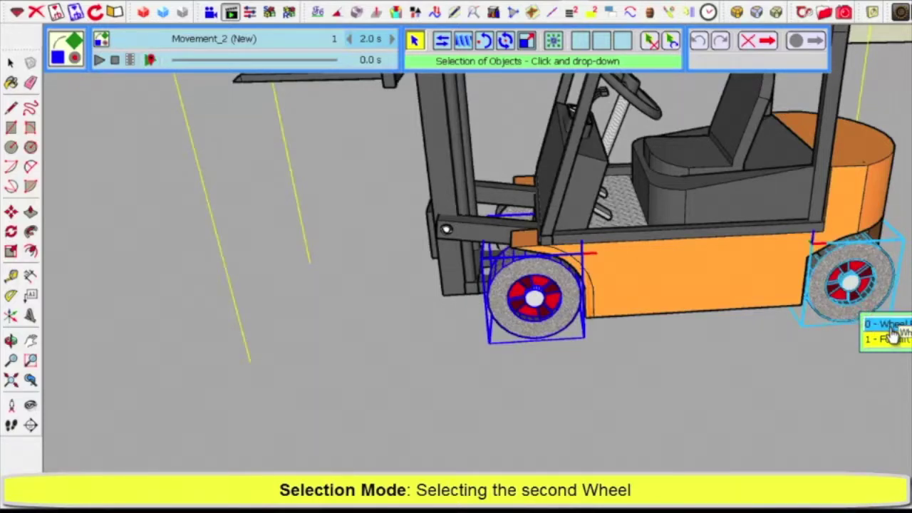
{"action": "left_click", "coordinate": [890, 326]}
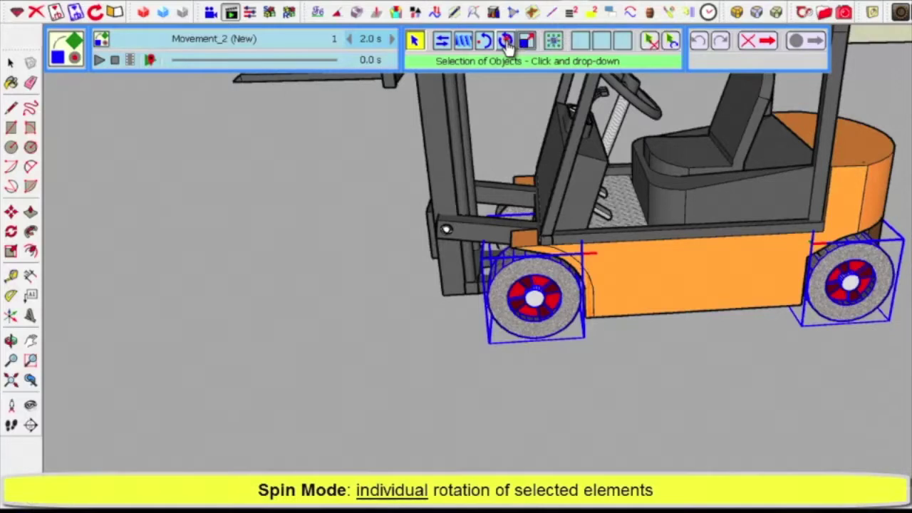
Record a 225° spin of both wheels around the Y axis as Spin_1 in Spin mode.
{"action": "left_click", "coordinate": [505, 40]}
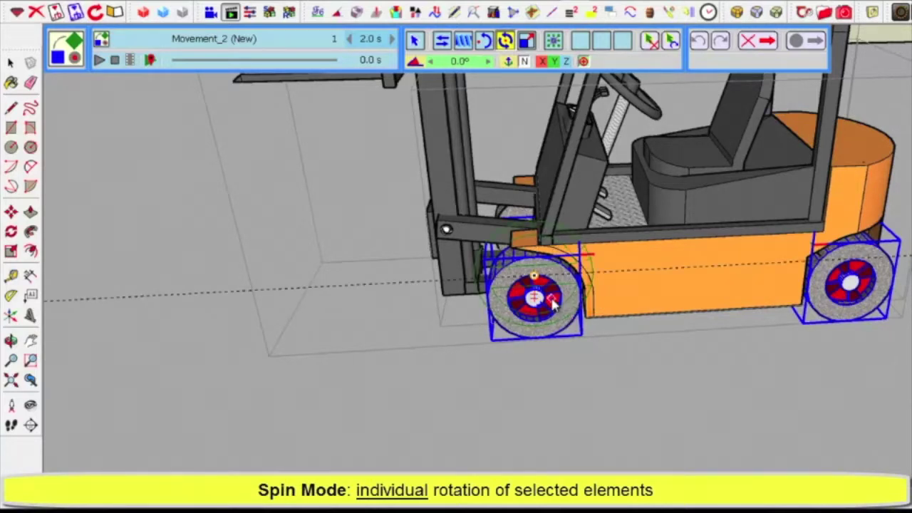
{"action": "left_click", "coordinate": [675, 286]}
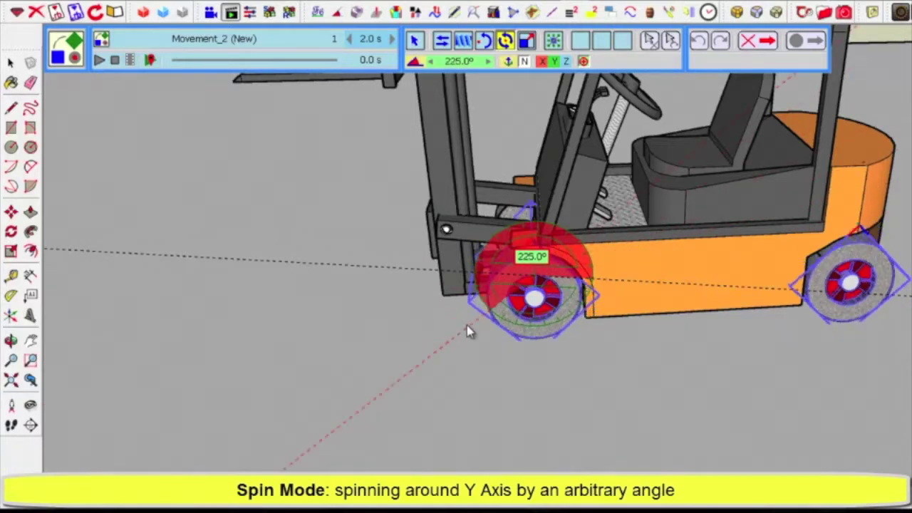
{"action": "left_click", "coordinate": [468, 330]}
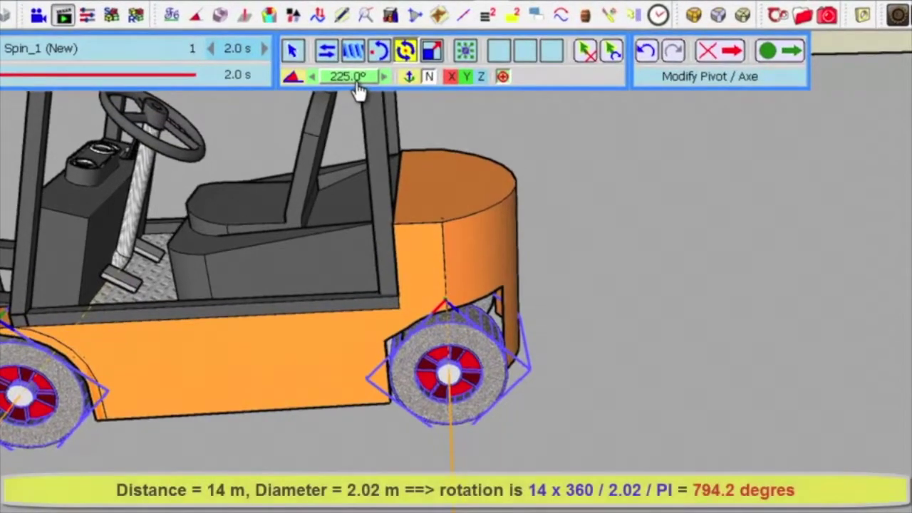
{"action": "left_click", "coordinate": [331, 83]}
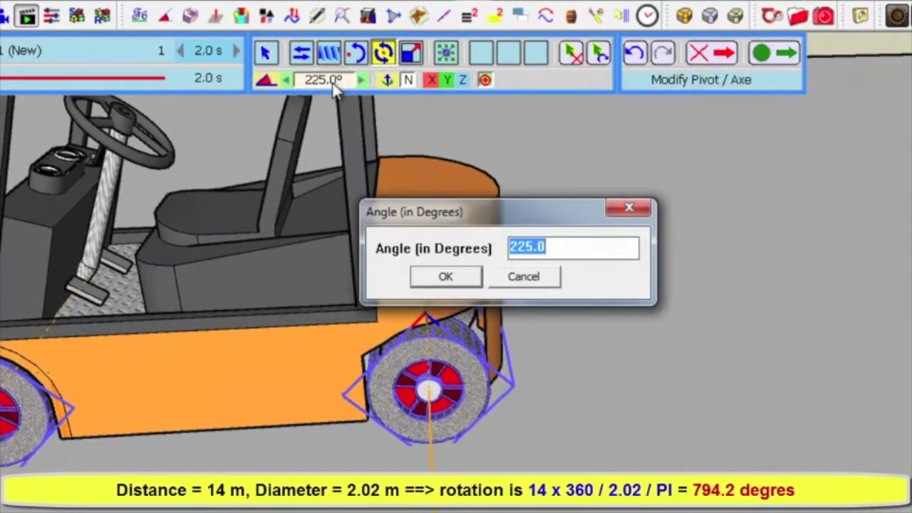
Enter 14*360/2.02/3.1416 as the spin angle, giving 794.2°.
{"action": "type", "text": "1"}
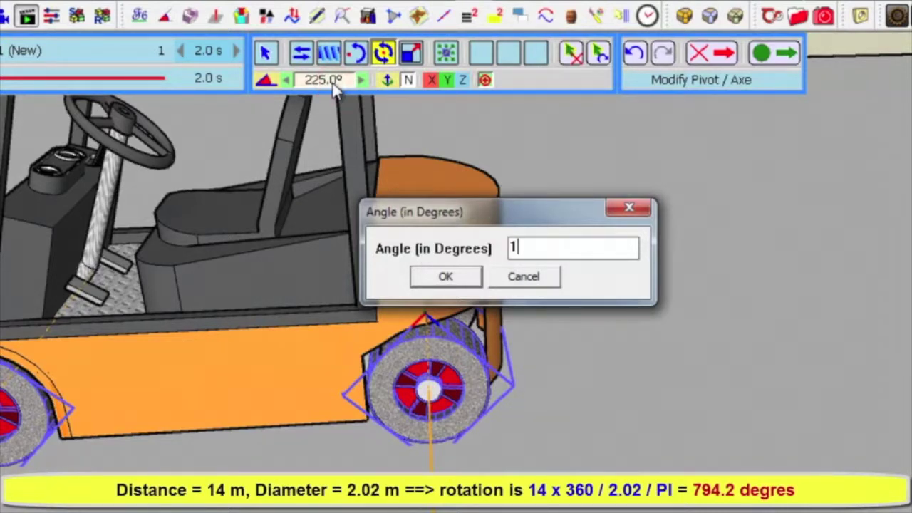
{"action": "type", "text": "4"}
{"action": "type", "text": "*"}
{"action": "type", "text": "3"}
{"action": "type", "text": "6"}
{"action": "type", "text": "0"}
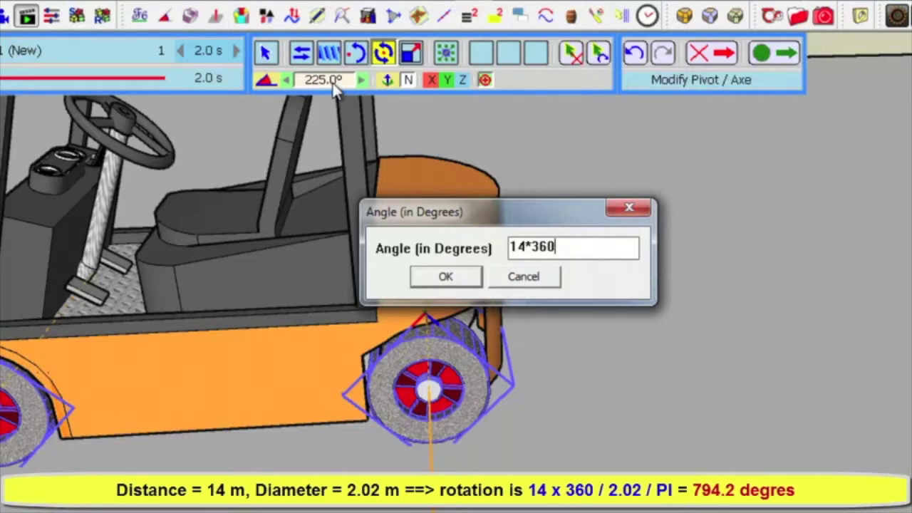
{"action": "type", "text": "/"}
{"action": "type", "text": "2"}
{"action": "type", "text": ".02"}
{"action": "type", "text": "/"}
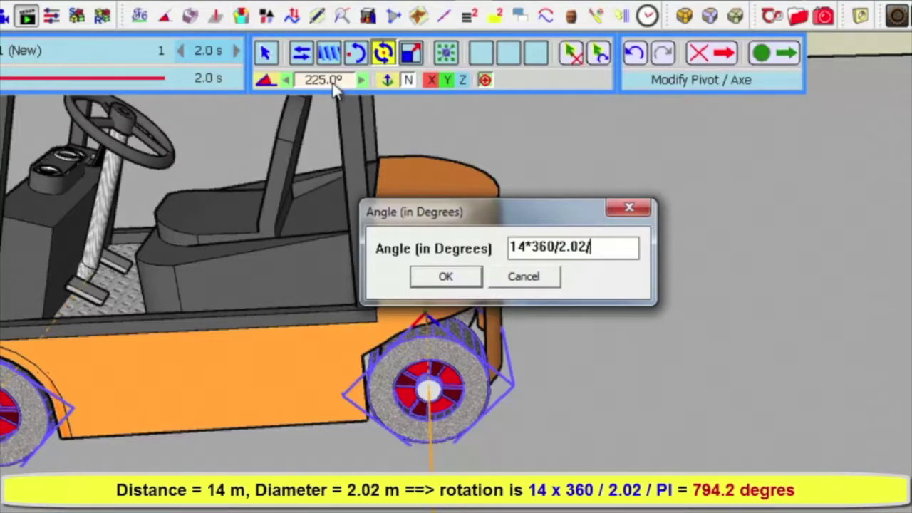
{"action": "type", "text": "3."}
{"action": "type", "text": "1"}
{"action": "type", "text": "4"}
{"action": "type", "text": "1"}
{"action": "type", "text": "6"}
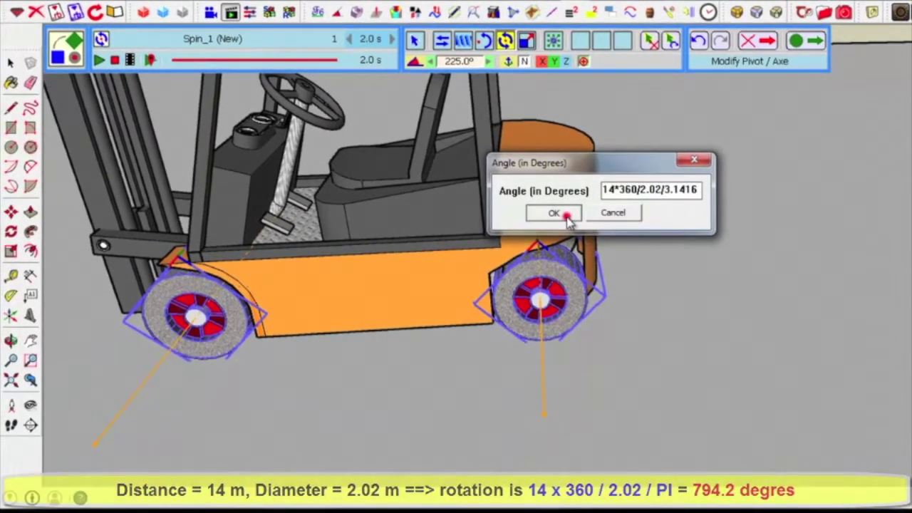
{"action": "left_click", "coordinate": [565, 217]}
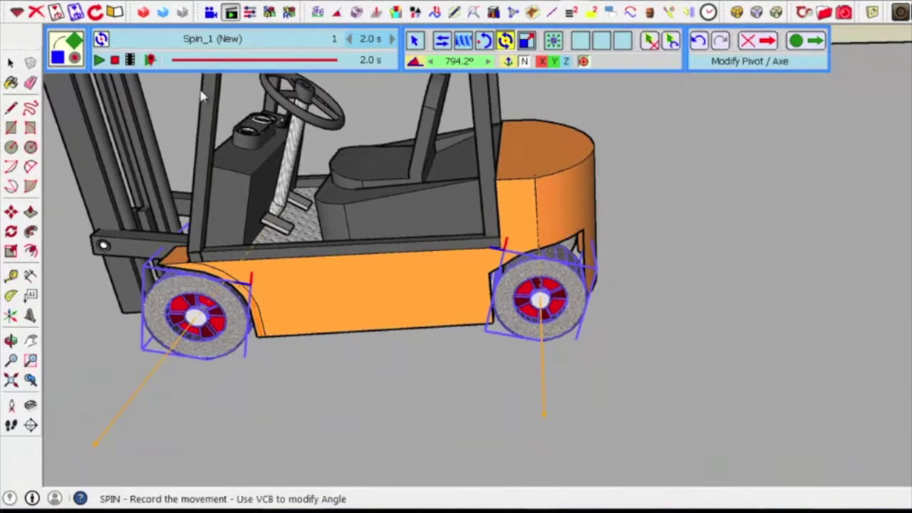
Set the Spin_1 duration to 4.0 s and play back the 794.2° wheel spin.
{"action": "left_click", "coordinate": [101, 62]}
{"action": "left_click", "coordinate": [104, 63]}
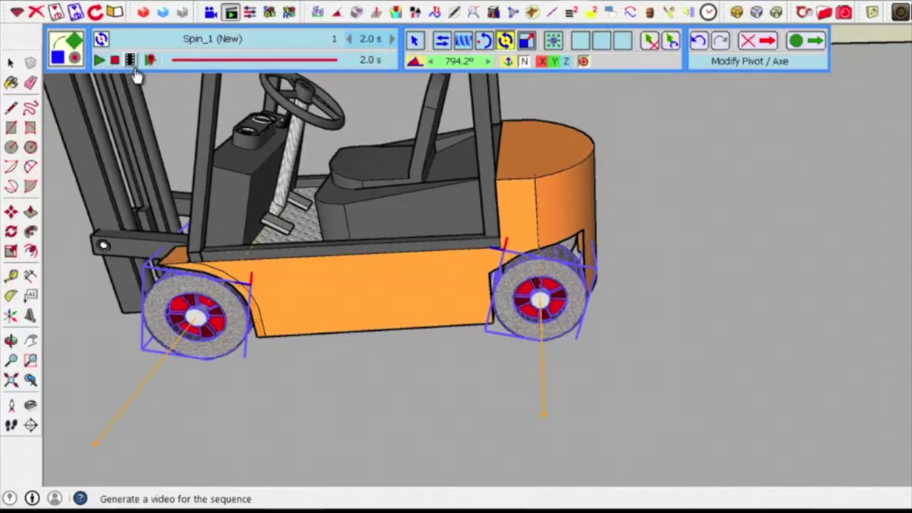
{"action": "left_click", "coordinate": [378, 43]}
{"action": "type", "text": "4"}
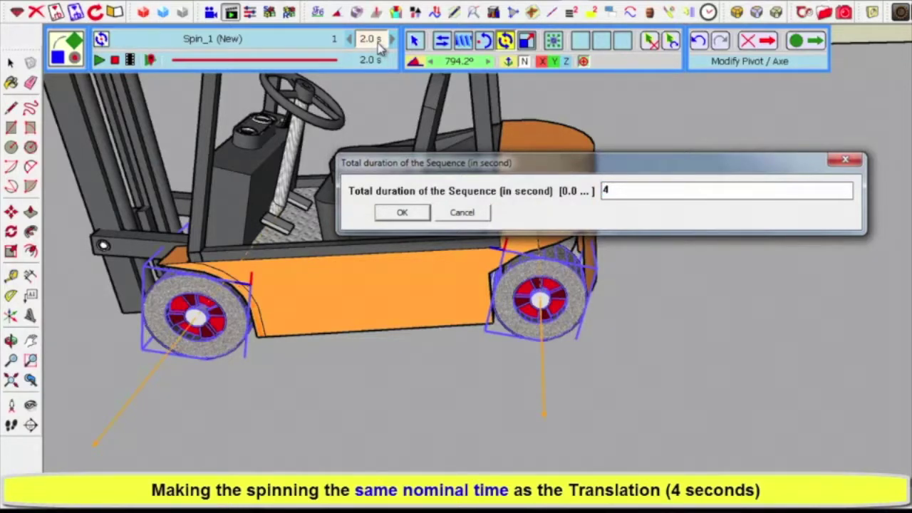
{"action": "left_click", "coordinate": [427, 215]}
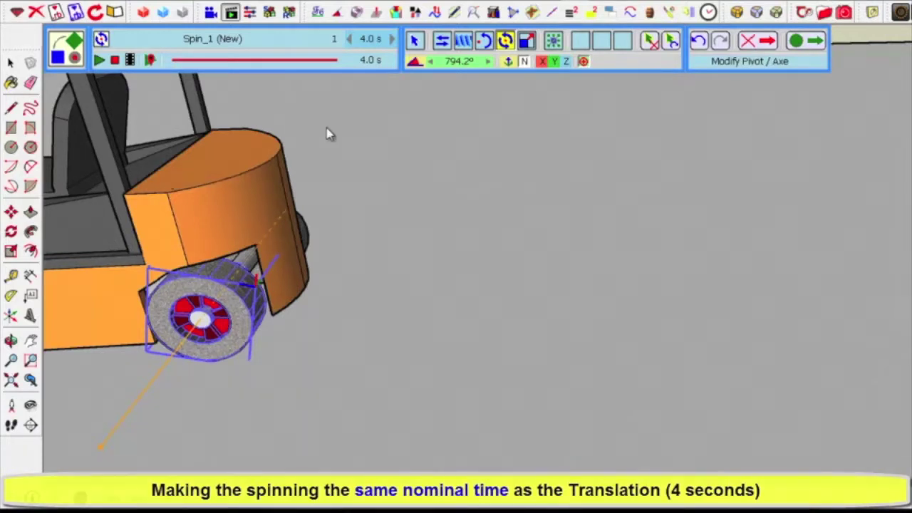
{"action": "left_click", "coordinate": [153, 61]}
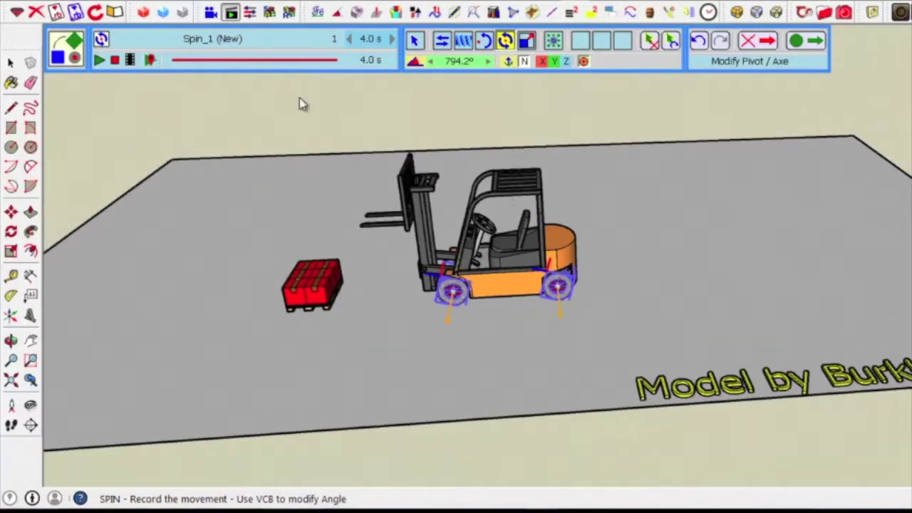
{"action": "left_click", "coordinate": [101, 61]}
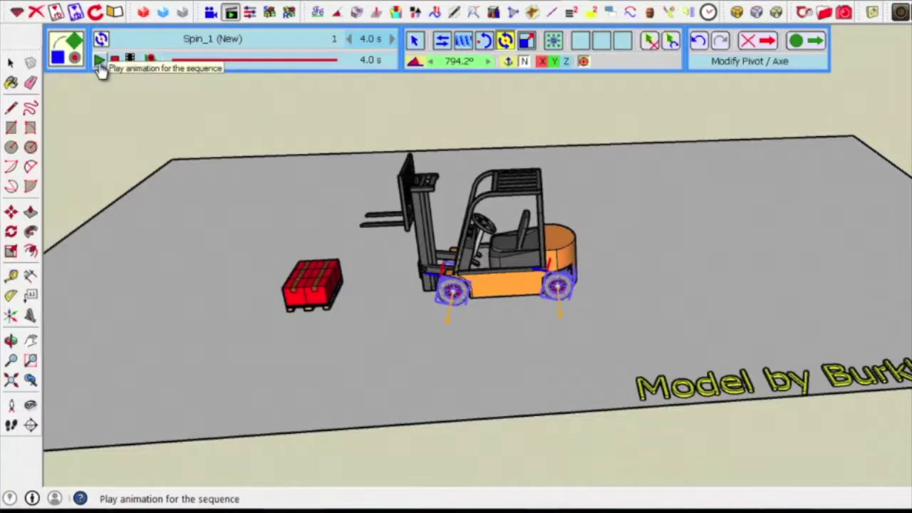
{"action": "left_click", "coordinate": [101, 61]}
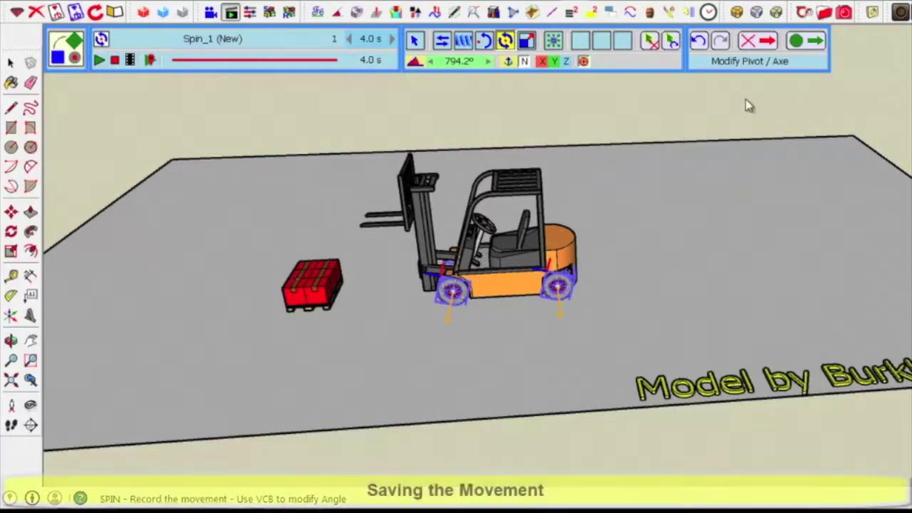
Save the movement as the sequence 'Spin Wheel Left', starting at 0.0 s for 4.0 s.
{"action": "left_click", "coordinate": [814, 44]}
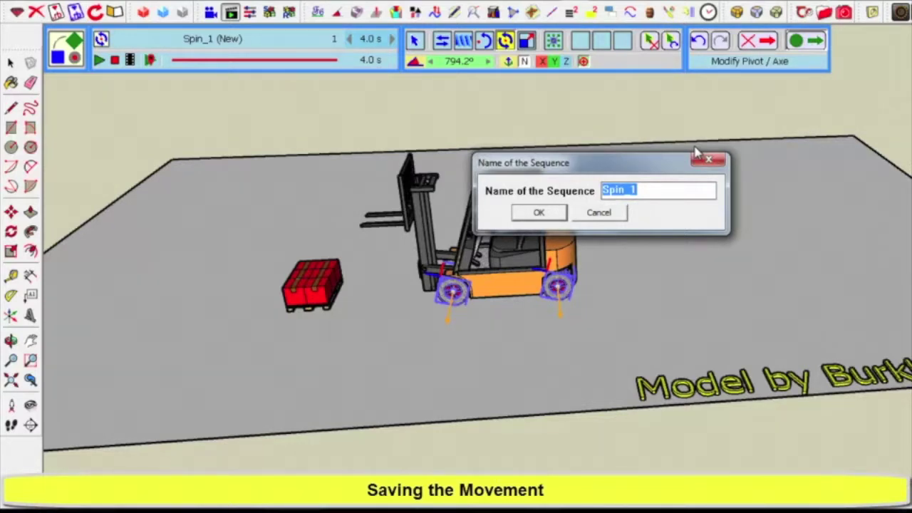
{"action": "type", "text": "S"}
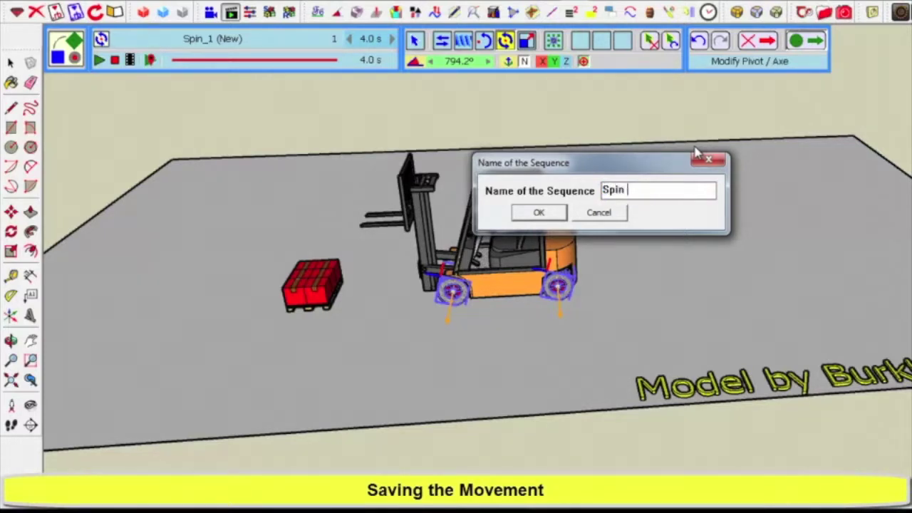
{"action": "type", "text": "e"}
{"action": "type", "text": "el Left"}
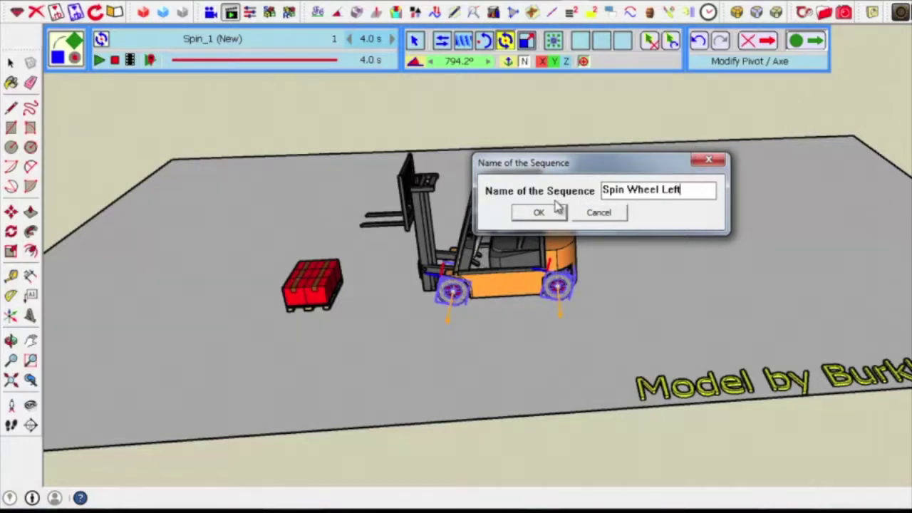
{"action": "left_click", "coordinate": [540, 213]}
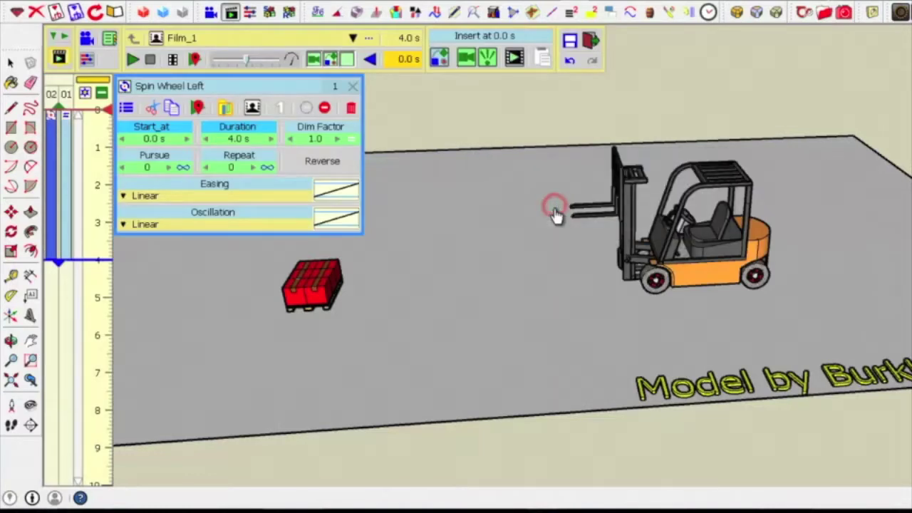
Play Film_1 to 4.0 s with the forklift driving forward, then list insertable movements there.
{"action": "left_click", "coordinate": [133, 61]}
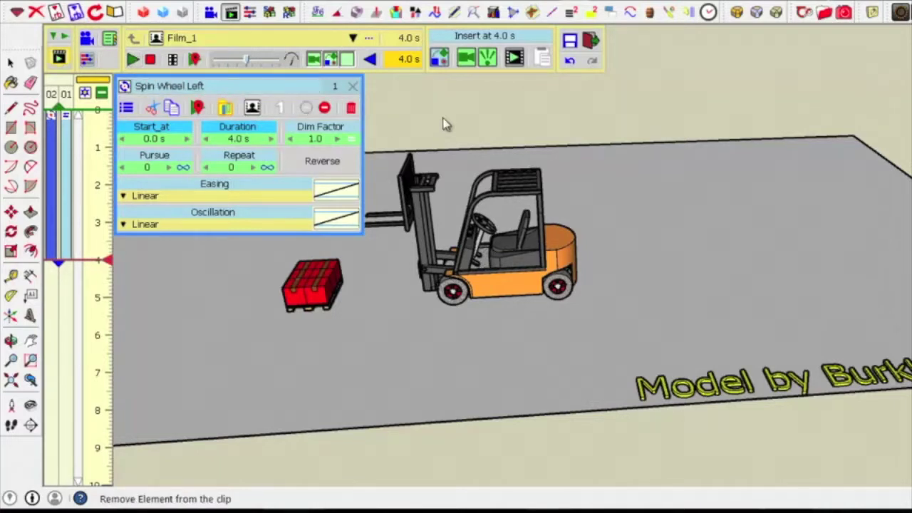
{"action": "left_click", "coordinate": [442, 62]}
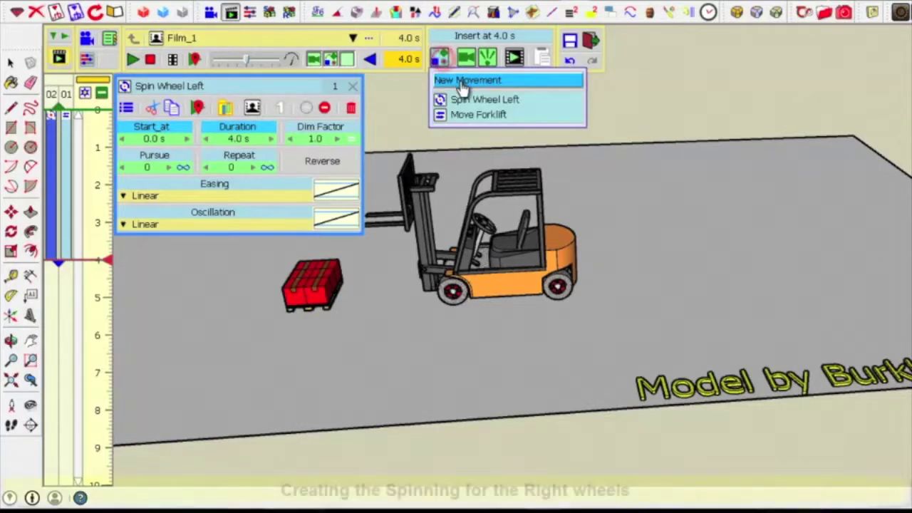
Create a new 2.0 s Movement_4 at 4.0 s and orbit to face the right-hand wheels.
{"action": "left_click", "coordinate": [460, 81]}
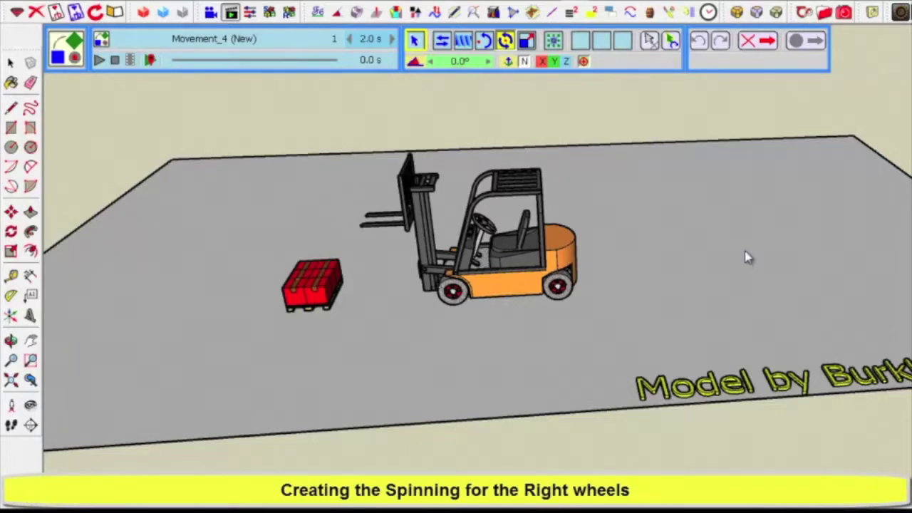
{"action": "mouse_move", "coordinate": [798, 280]}
{"action": "middle_mouse_down"}
{"action": "mouse_move", "coordinate": [516, 299]}
{"action": "mouse_move", "coordinate": [139, 235]}
{"action": "middle_mouse_up"}
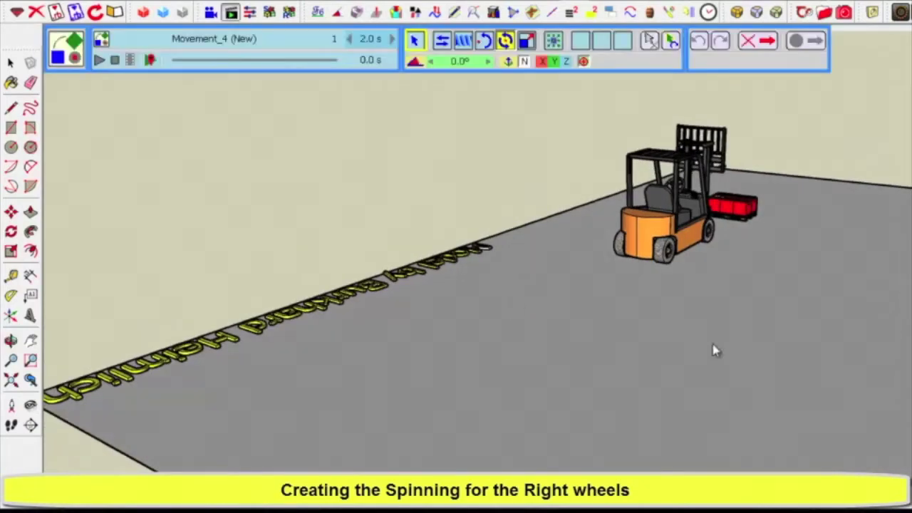
{"action": "scroll", "coordinate": [732, 242], "scroll_direction": "up", "scroll_amount": 3}
{"action": "scroll", "coordinate": [727, 239], "scroll_direction": "up", "scroll_amount": 1}
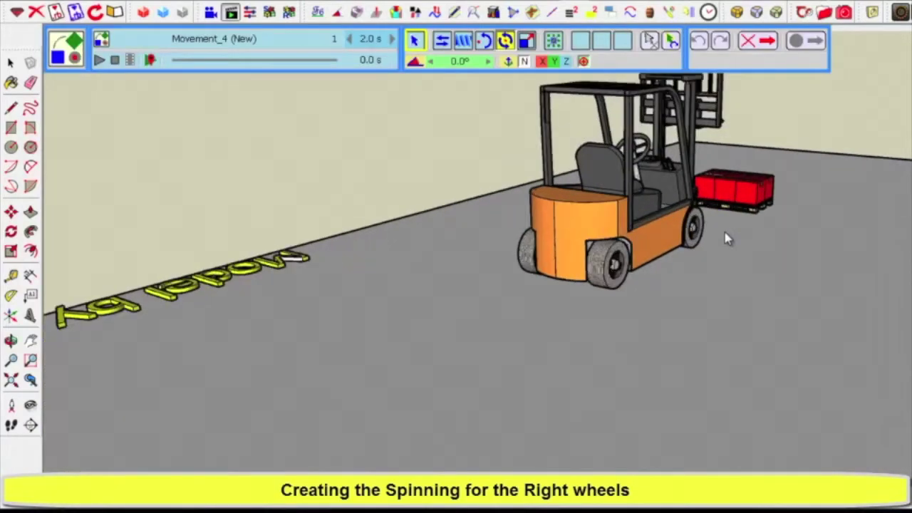
{"action": "left_click", "coordinate": [680, 235]}
{"action": "scroll", "coordinate": [680, 235], "scroll_direction": "up", "scroll_amount": 2}
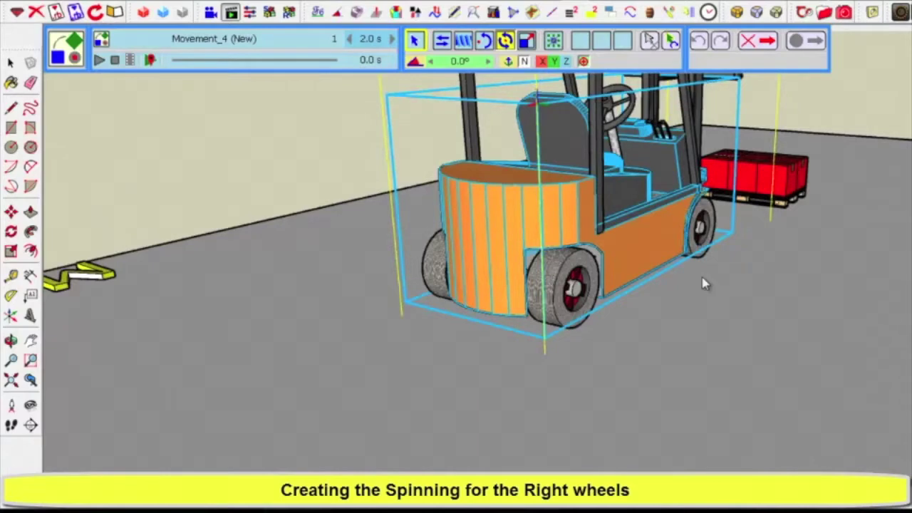
{"action": "left_click", "coordinate": [735, 306]}
{"action": "middle_click_drag", "start_coordinate": [735, 309], "coordinate": [695, 329]}
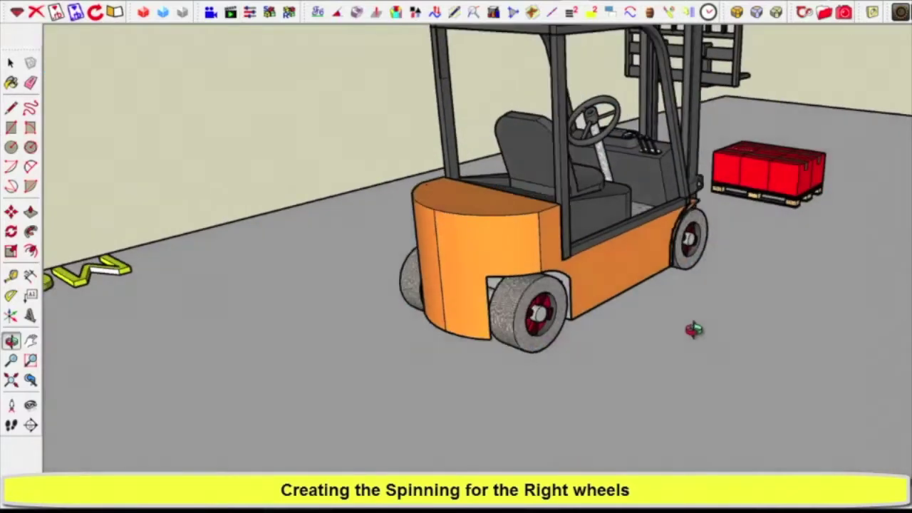
{"action": "middle_click_drag", "start_coordinate": [695, 329], "coordinate": [618, 358]}
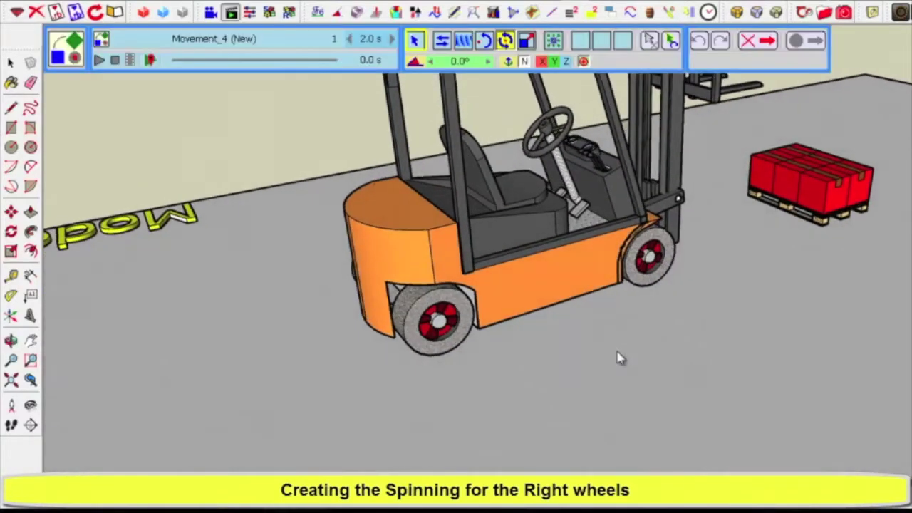
Select the wheel under the counterweight and the wheel beside the mast as individual wheels.
{"action": "left_click", "coordinate": [441, 322]}
{"action": "double_click", "coordinate": [442, 322]}
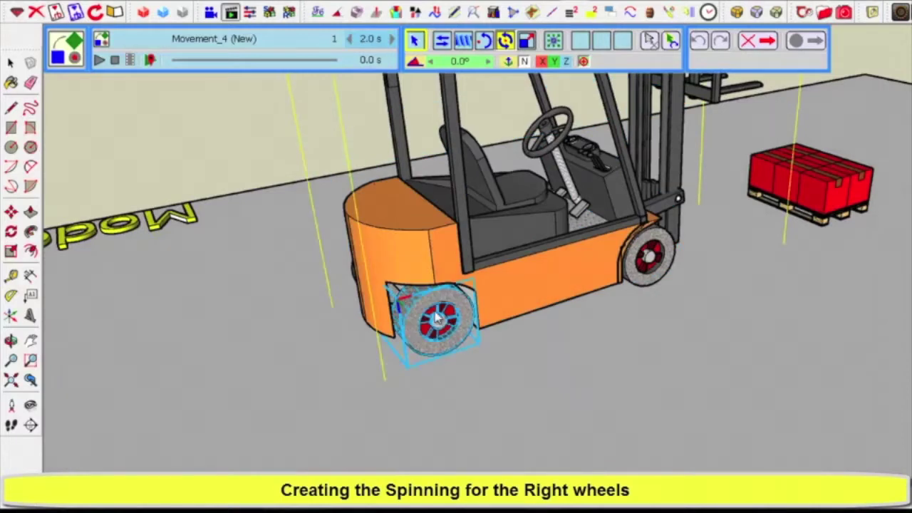
{"action": "double_click", "coordinate": [438, 318]}
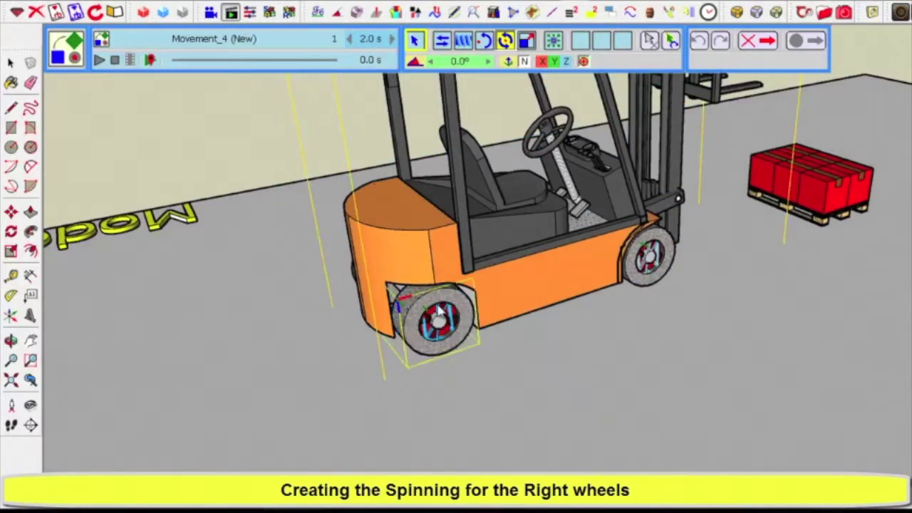
{"action": "left_click", "coordinate": [442, 309]}
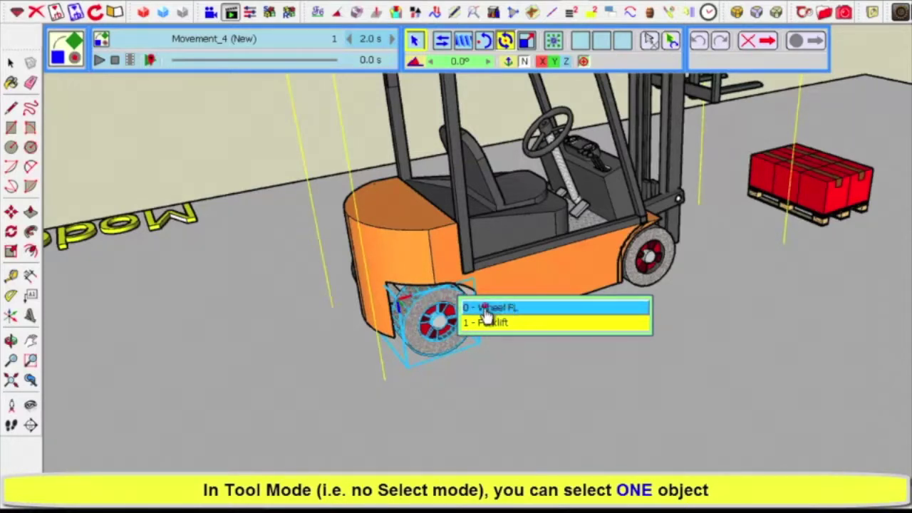
{"action": "left_click", "coordinate": [485, 311]}
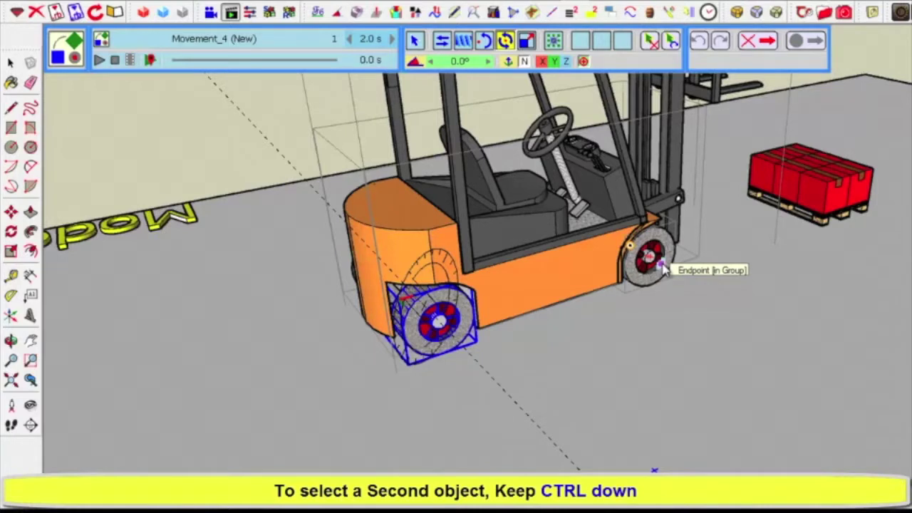
{"action": "left_click", "coordinate": [664, 267], "text": "ctrl"}
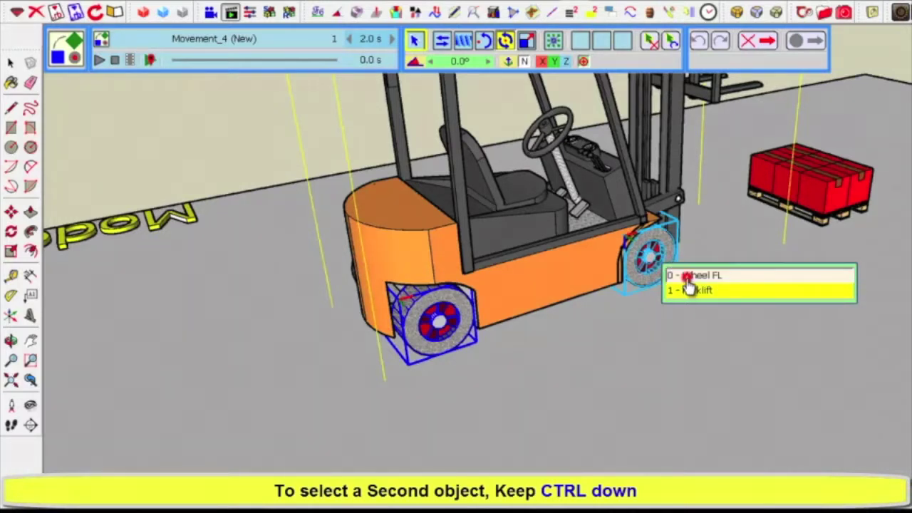
{"action": "left_click", "coordinate": [688, 278], "text": "ctrl"}
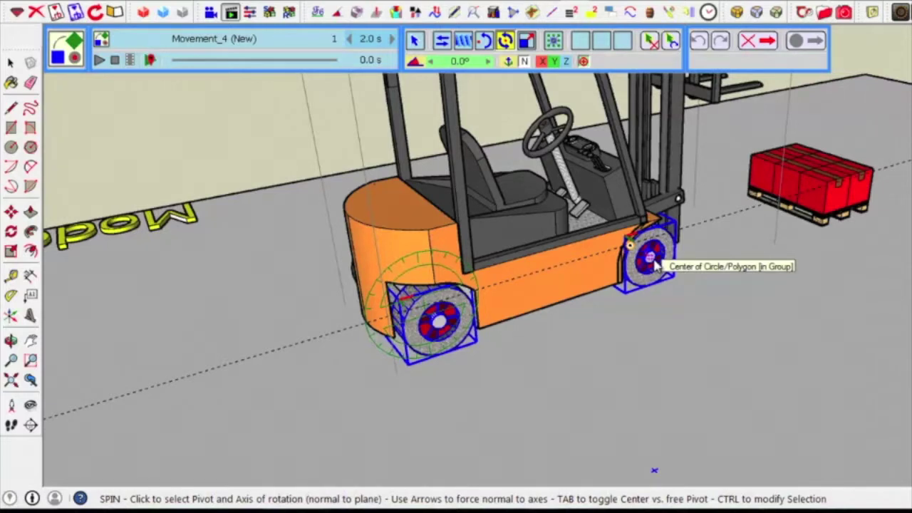
Set the spin pivot at the wheel centre and record a 50.0° Spin_4 rotation.
{"action": "left_click", "coordinate": [654, 265]}
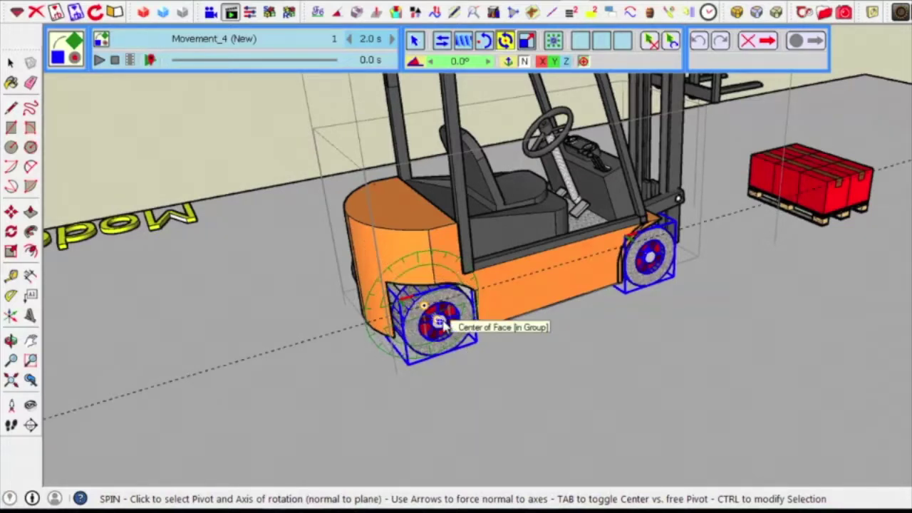
{"action": "left_click", "coordinate": [440, 321]}
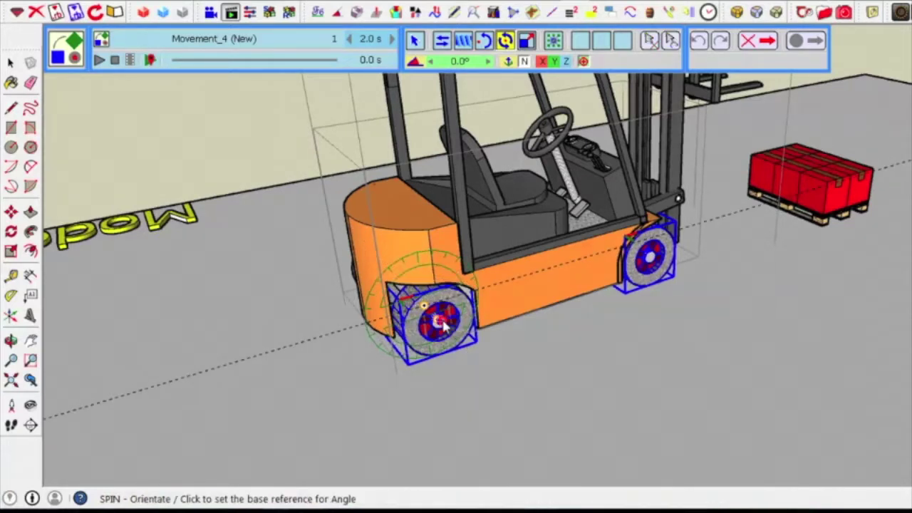
{"action": "left_click", "coordinate": [541, 285]}
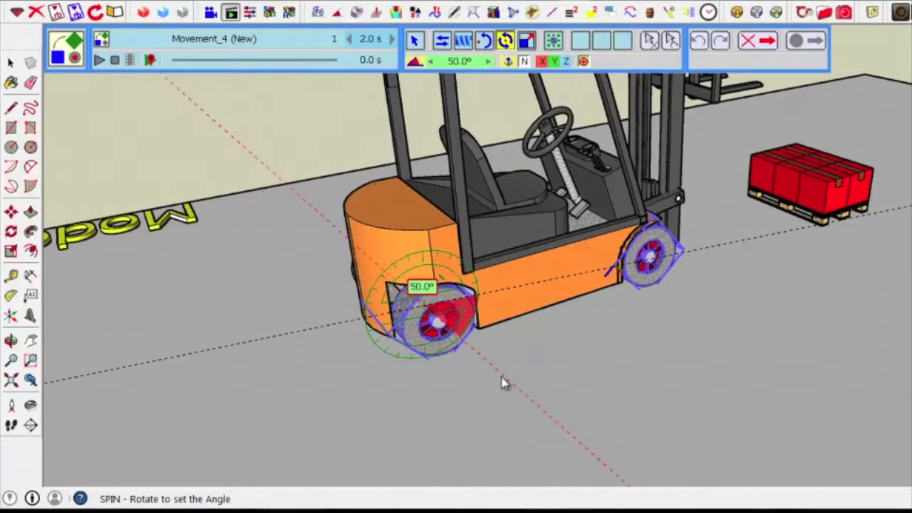
{"action": "left_click", "coordinate": [503, 382]}
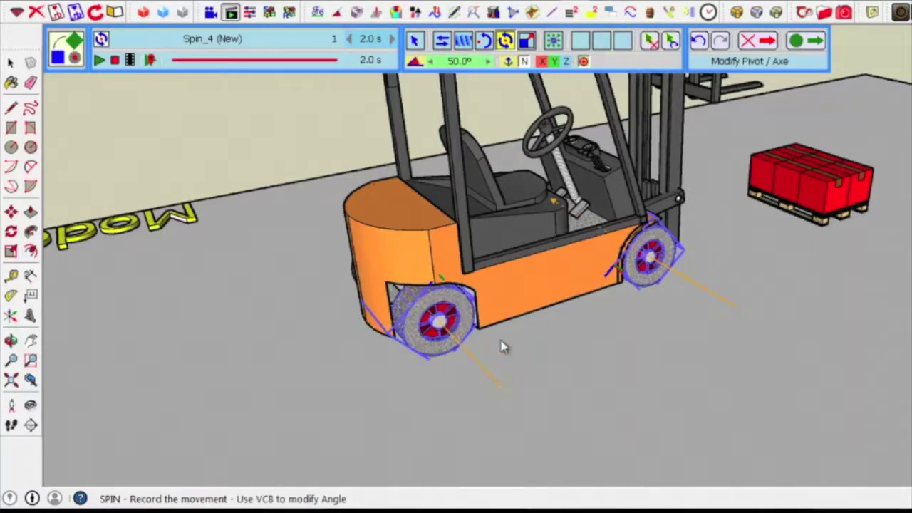
Enter 14*360/2.02/3.1416 as the Spin_4 angle, giving 794.2° of wheel rotation.
{"action": "left_click", "coordinate": [464, 62]}
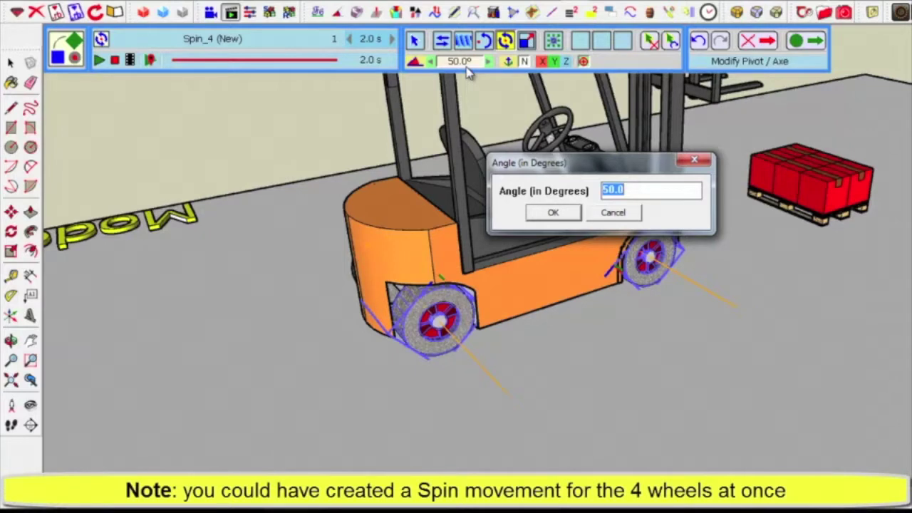
{"action": "type", "text": "1"}
{"action": "type", "text": "4*"}
{"action": "type", "text": "360"}
{"action": "type", "text": "/"}
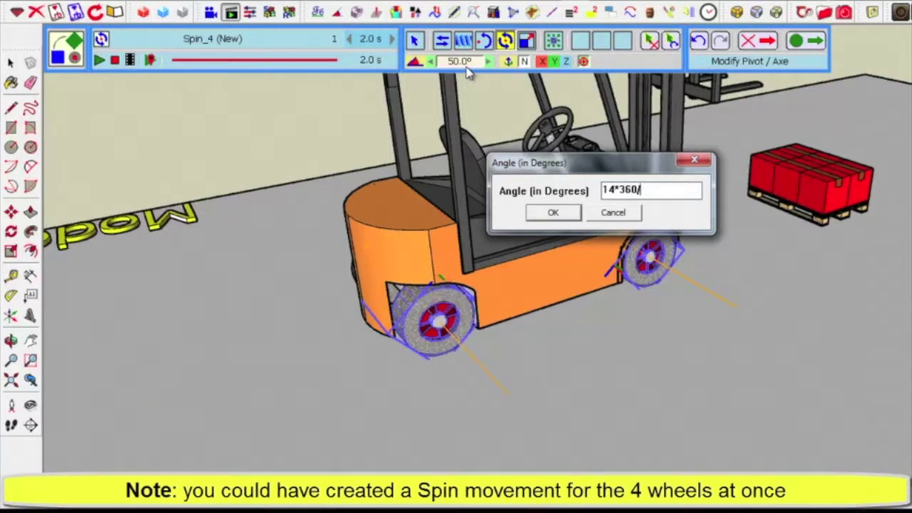
{"action": "type", "text": "2."}
{"action": "type", "text": "02/"}
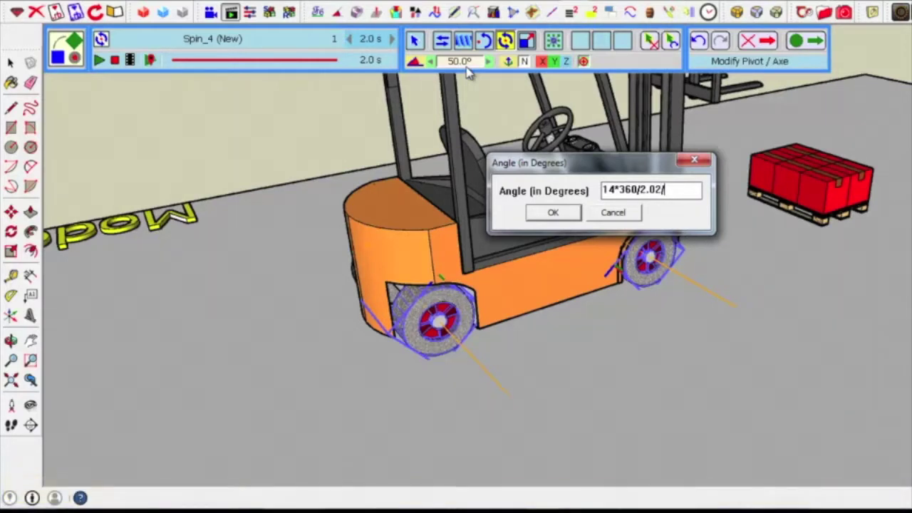
{"action": "type", "text": "3"}
{"action": "type", "text": ".1"}
{"action": "type", "text": "4"}
{"action": "type", "text": "16"}
{"action": "left_click", "coordinate": [568, 214]}
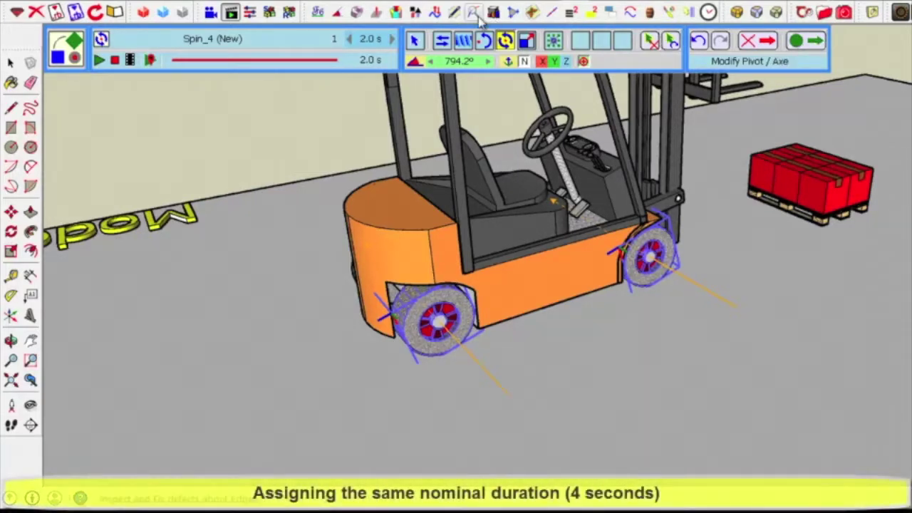
Change the Spin_4 total duration from 2.0 s to 4 s.
{"action": "left_click", "coordinate": [366, 42]}
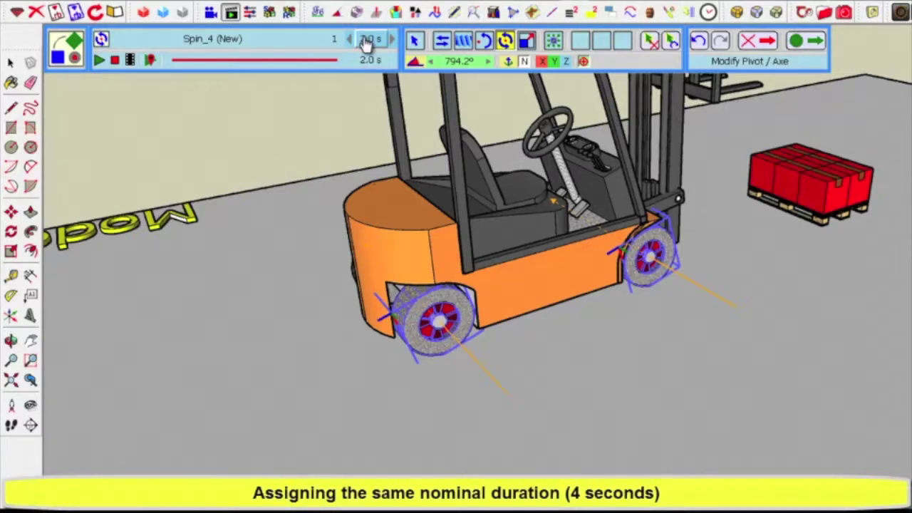
{"action": "left_click", "coordinate": [365, 40]}
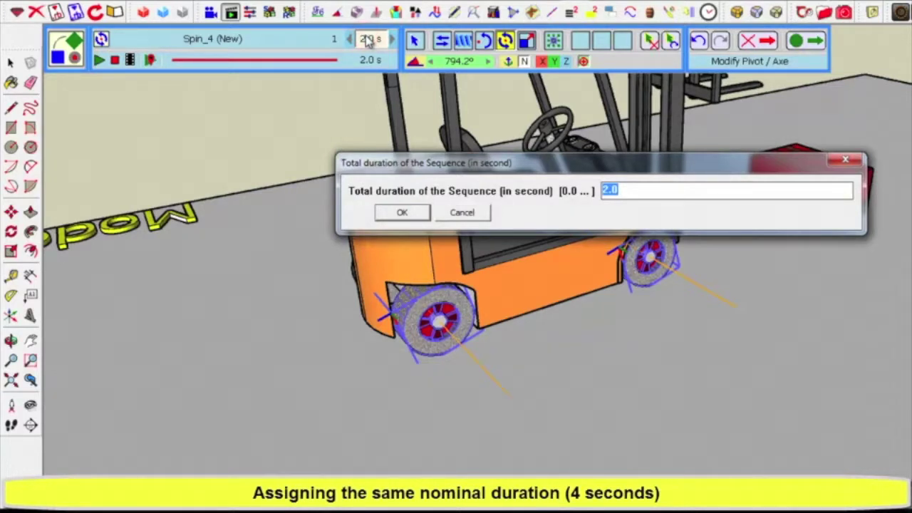
{"action": "type", "text": "4"}
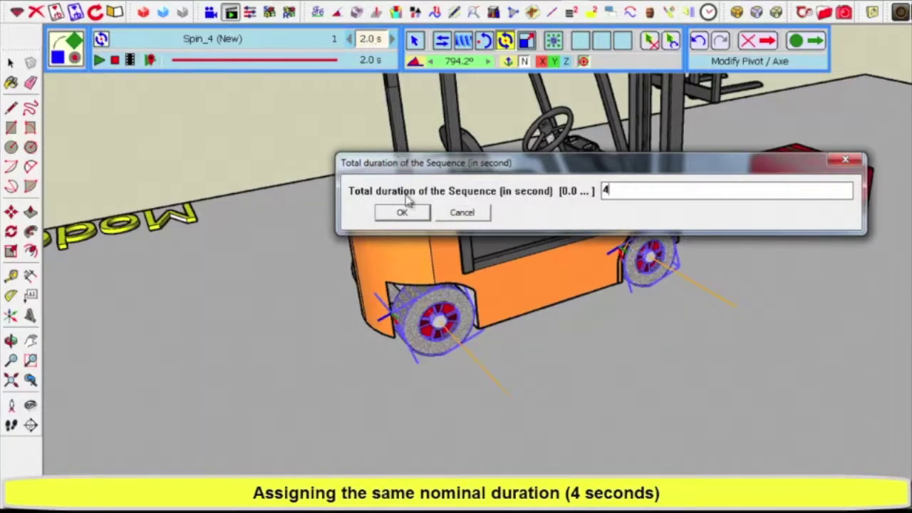
{"action": "left_click", "coordinate": [416, 221]}
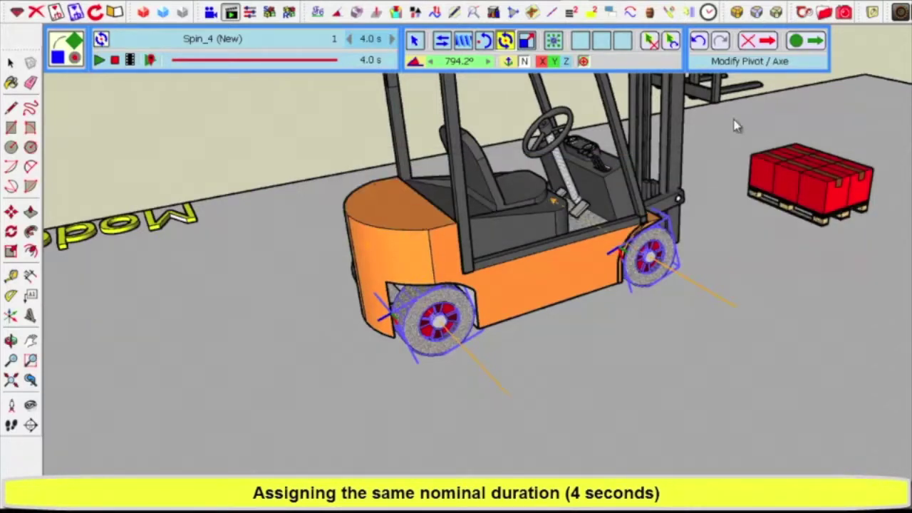
Save Spin_4 to Film_1 as the sequence 'Wheel Spin Right'.
{"action": "left_click", "coordinate": [798, 43]}
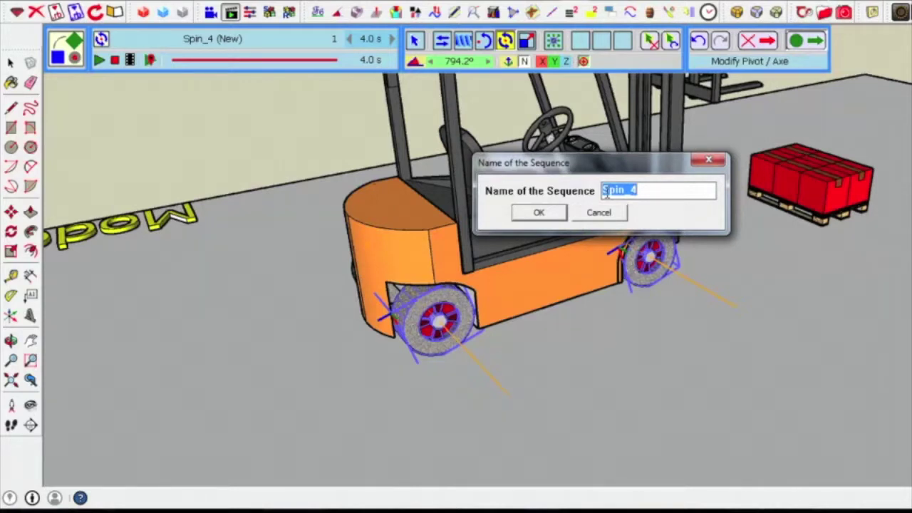
{"action": "type", "text": "Wheel"}
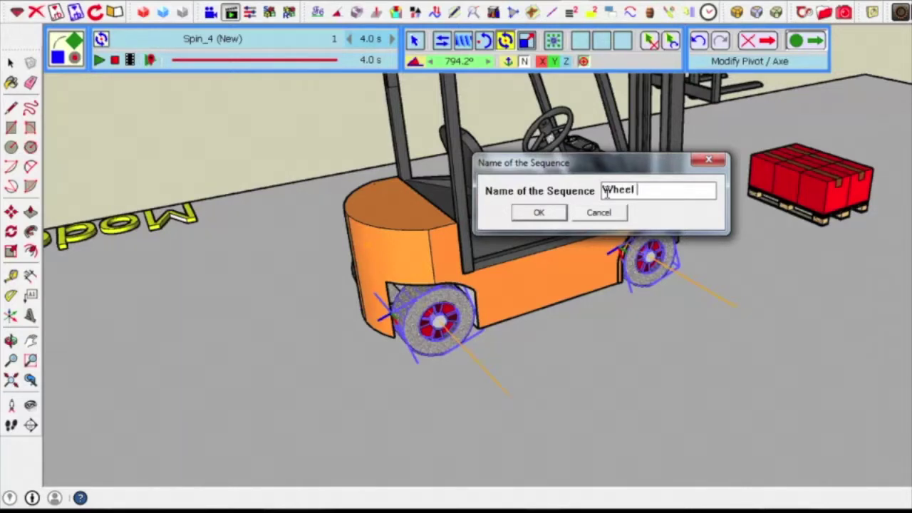
{"action": "type", "text": " Sp"}
{"action": "type", "text": "in"}
{"action": "type", "text": " R"}
{"action": "type", "text": "ight"}
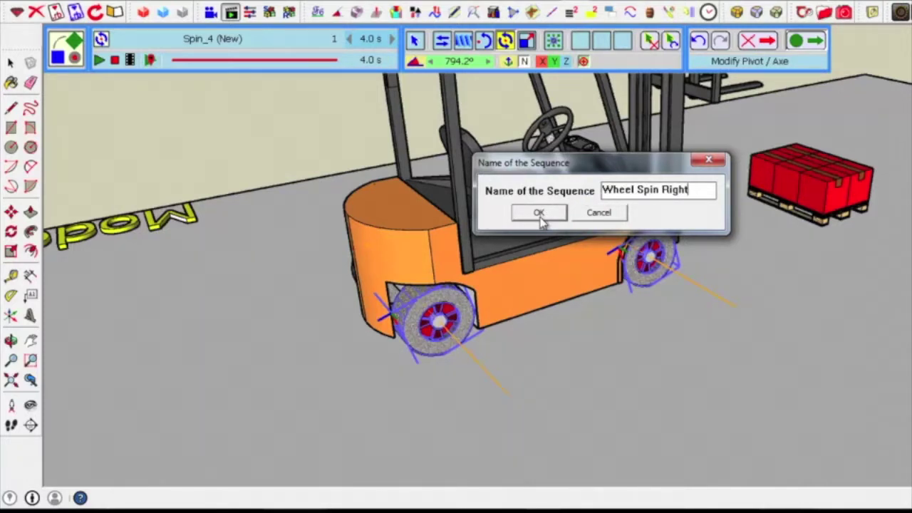
{"action": "left_click", "coordinate": [539, 215]}
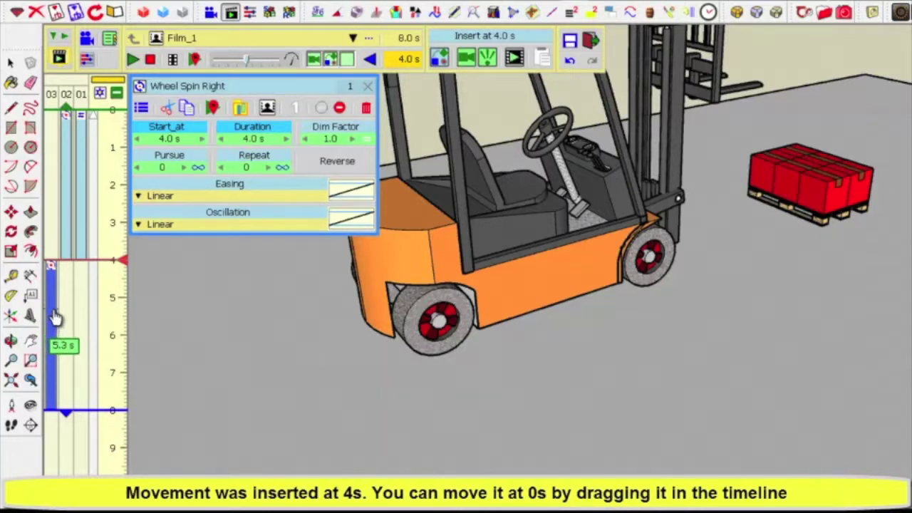
Drag the Wheel Spin Right block in the timeline from 4.0 s to 0.0 s.
{"action": "left_click_drag", "start_coordinate": [55, 308], "coordinate": [52, 204]}
{"action": "left_click_drag", "start_coordinate": [54, 187], "coordinate": [53, 166]}
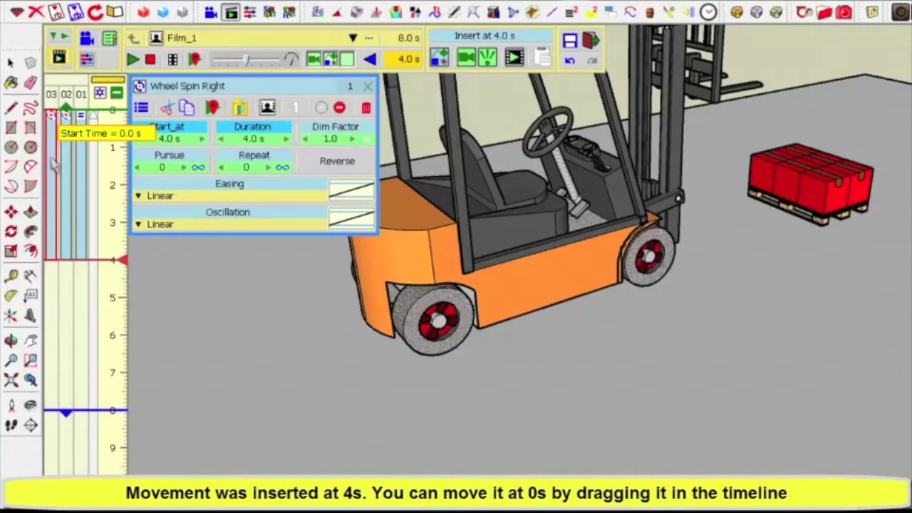
{"action": "left_click_drag", "start_coordinate": [53, 164], "coordinate": [54, 165]}
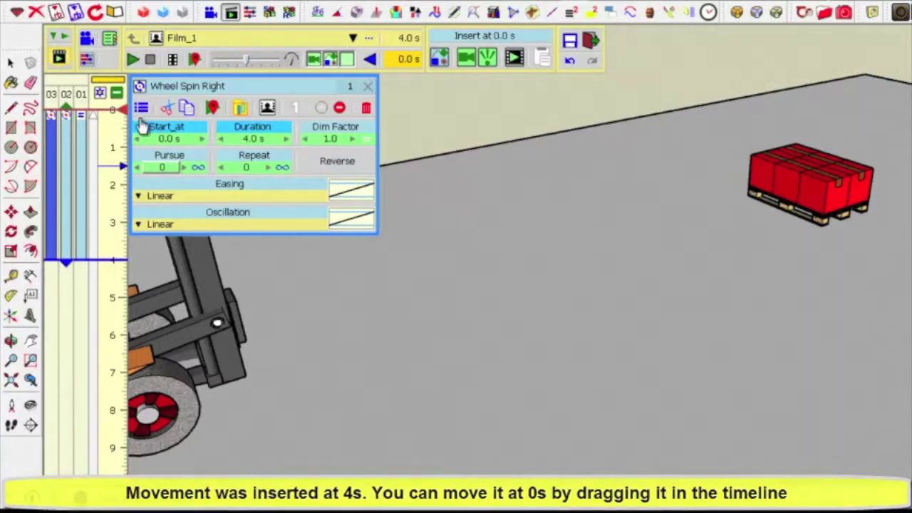
{"action": "left_click", "coordinate": [134, 60]}
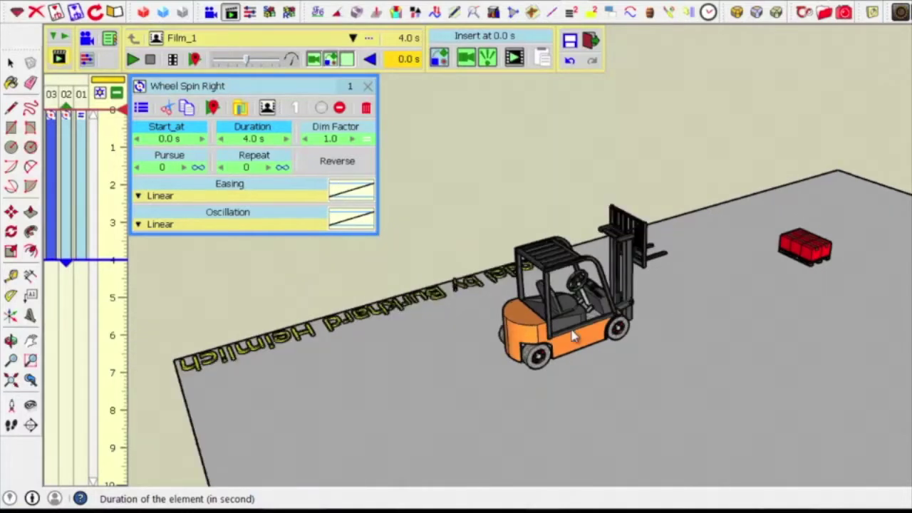
Play Film_1 to 4.0 s, orbiting around the forklift as it drives with spinning wheels.
{"action": "key", "text": "o"}
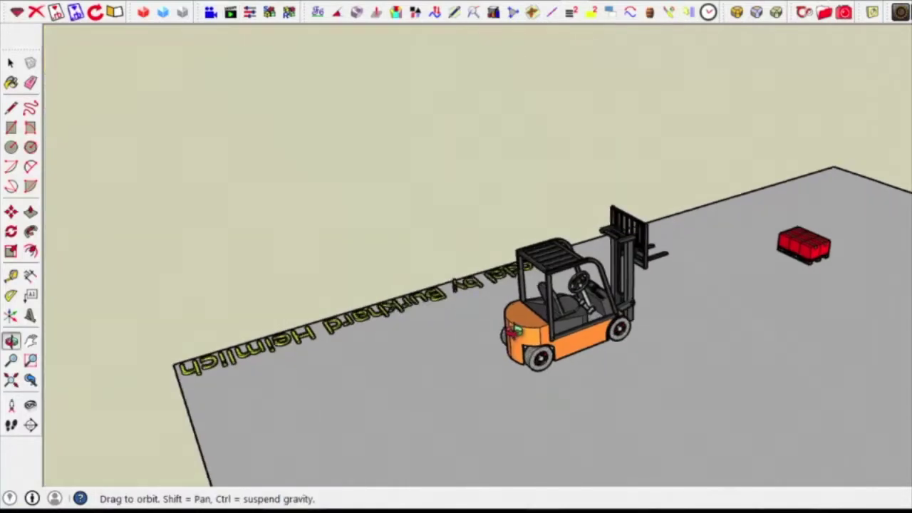
{"action": "left_click_drag", "start_coordinate": [525, 326], "coordinate": [526, 328]}
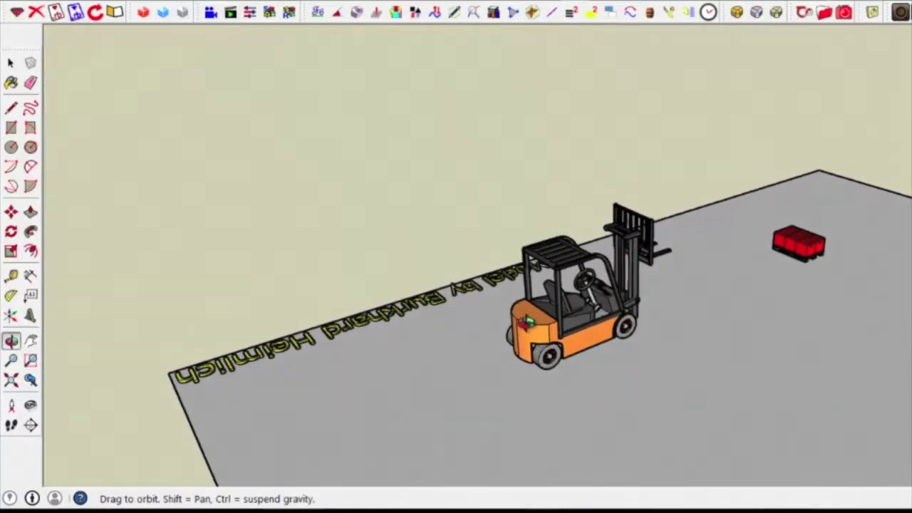
{"action": "key", "text": "space"}
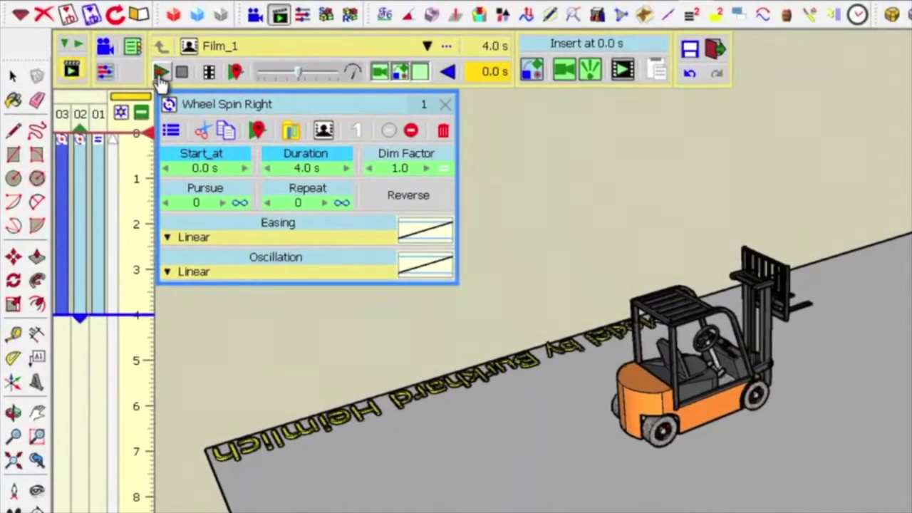
{"action": "left_click", "coordinate": [162, 74]}
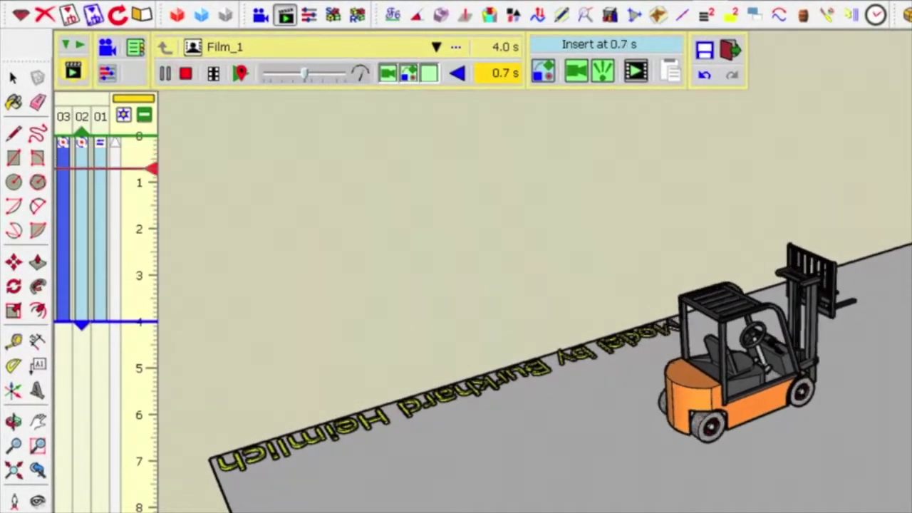
{"action": "key", "text": "o"}
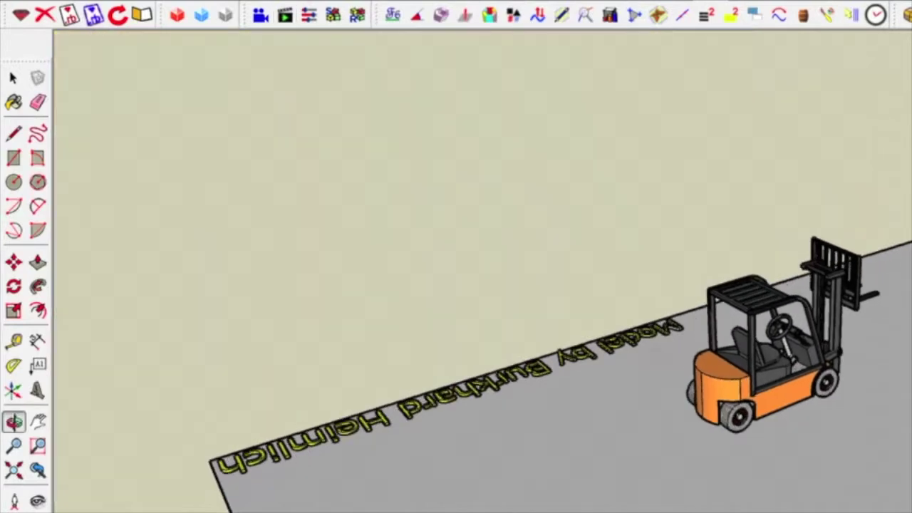
{"action": "mouse_move", "coordinate": [909, 447]}
{"action": "left_mouse_down"}
{"action": "mouse_move", "coordinate": [825, 440]}
{"action": "mouse_move", "coordinate": [642, 458]}
{"action": "left_mouse_up"}
{"action": "key", "text": "space"}
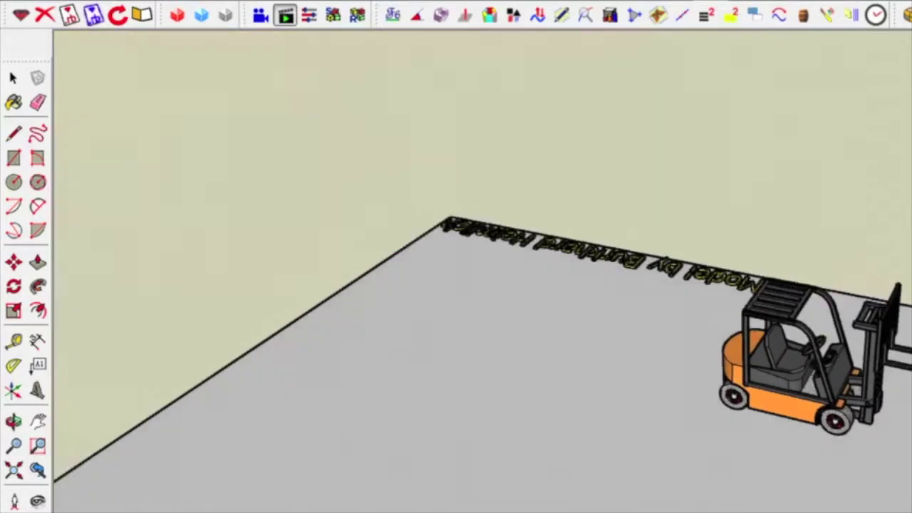
{"action": "mouse_move", "coordinate": [399, 399]}
{"action": "middle_mouse_down"}
{"action": "mouse_move", "coordinate": [499, 468]}
{"action": "mouse_move", "coordinate": [297, 417]}
{"action": "middle_mouse_up"}
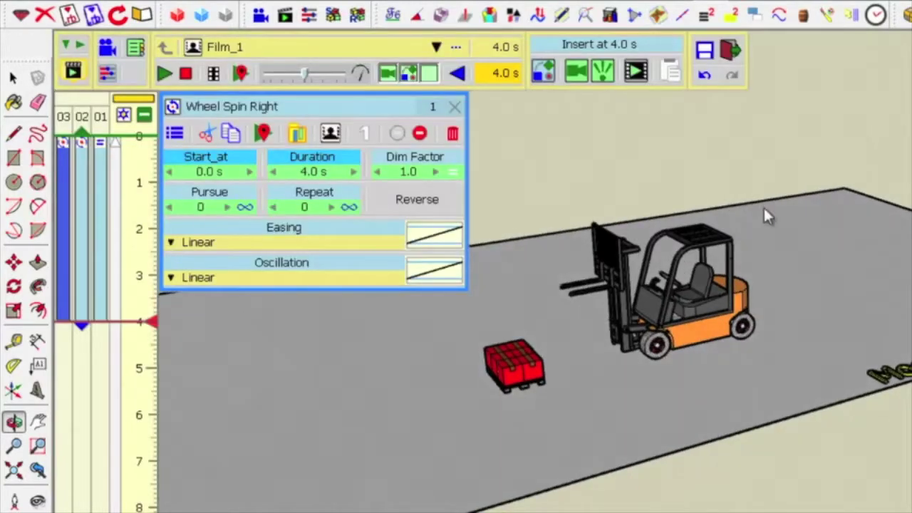
{"action": "scroll", "coordinate": [780, 212], "scroll_direction": "up", "scroll_amount": 3}
{"action": "scroll", "coordinate": [781, 212], "scroll_direction": "up", "scroll_amount": 2}
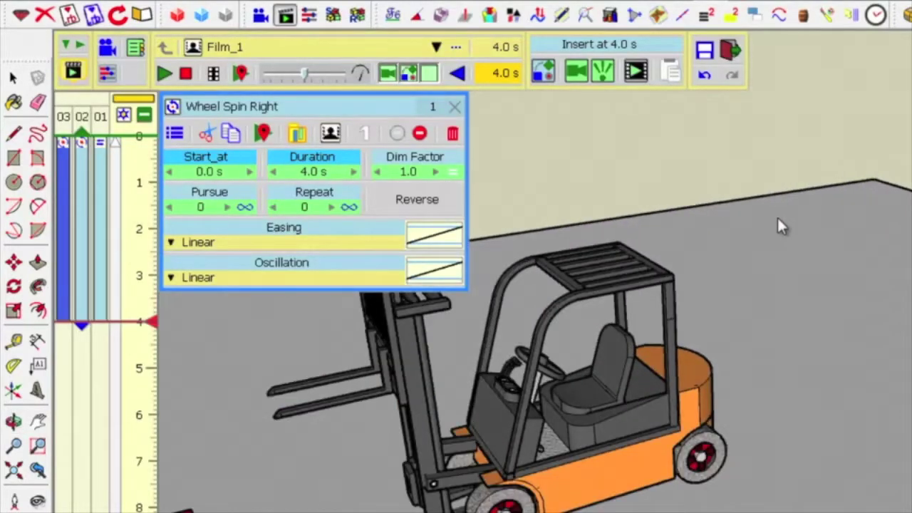
{"action": "scroll", "coordinate": [778, 226], "scroll_direction": "down", "scroll_amount": 2}
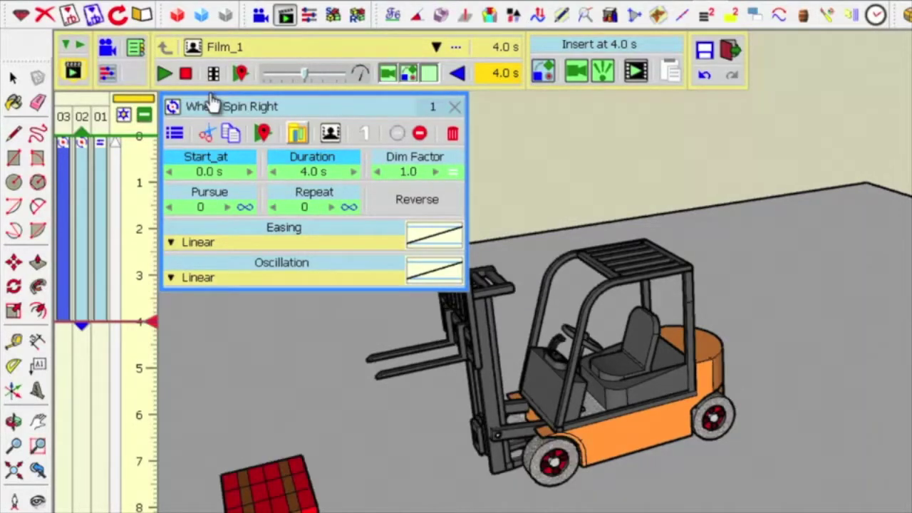
{"action": "left_click", "coordinate": [163, 76]}
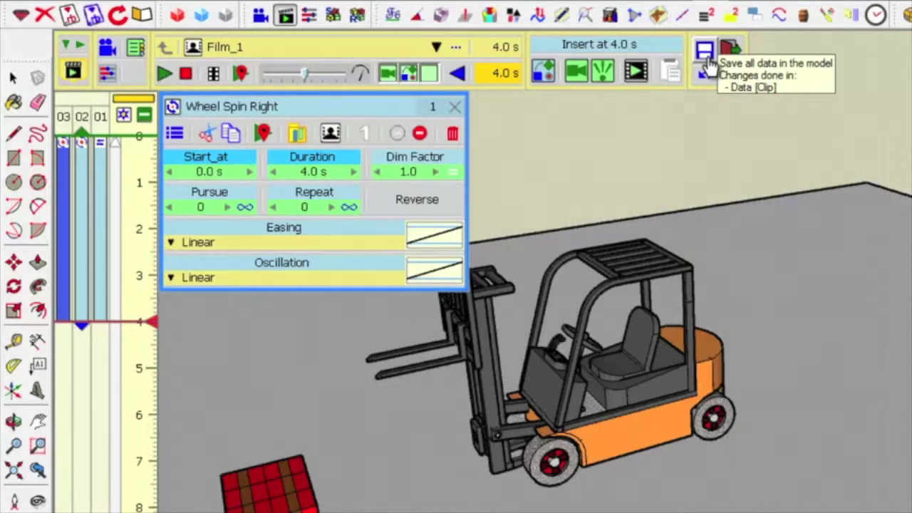
{"action": "left_click", "coordinate": [706, 55]}
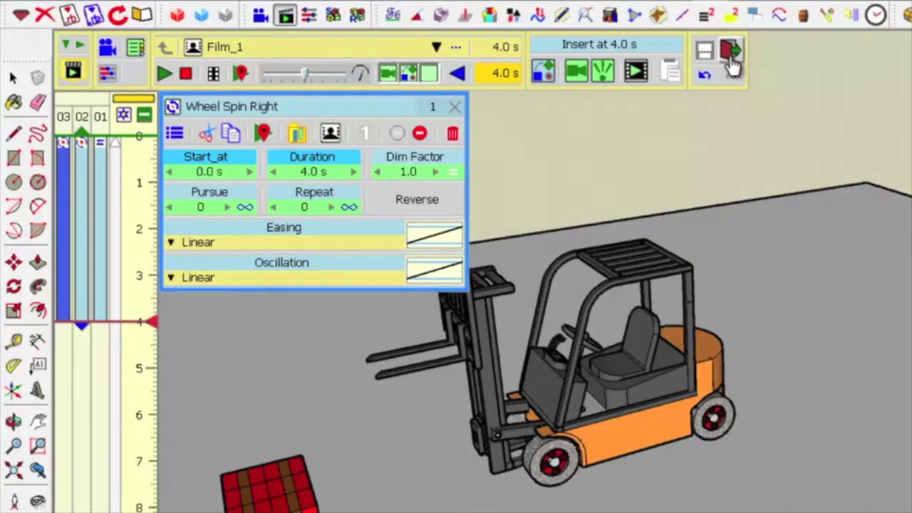
Exit the Animator editor, leaving the animation data stored in the model.
{"action": "left_click", "coordinate": [730, 54]}
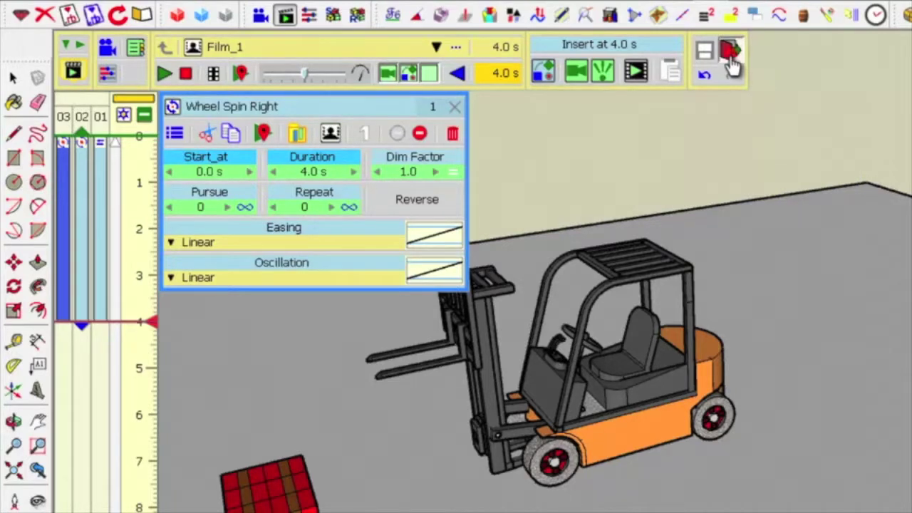